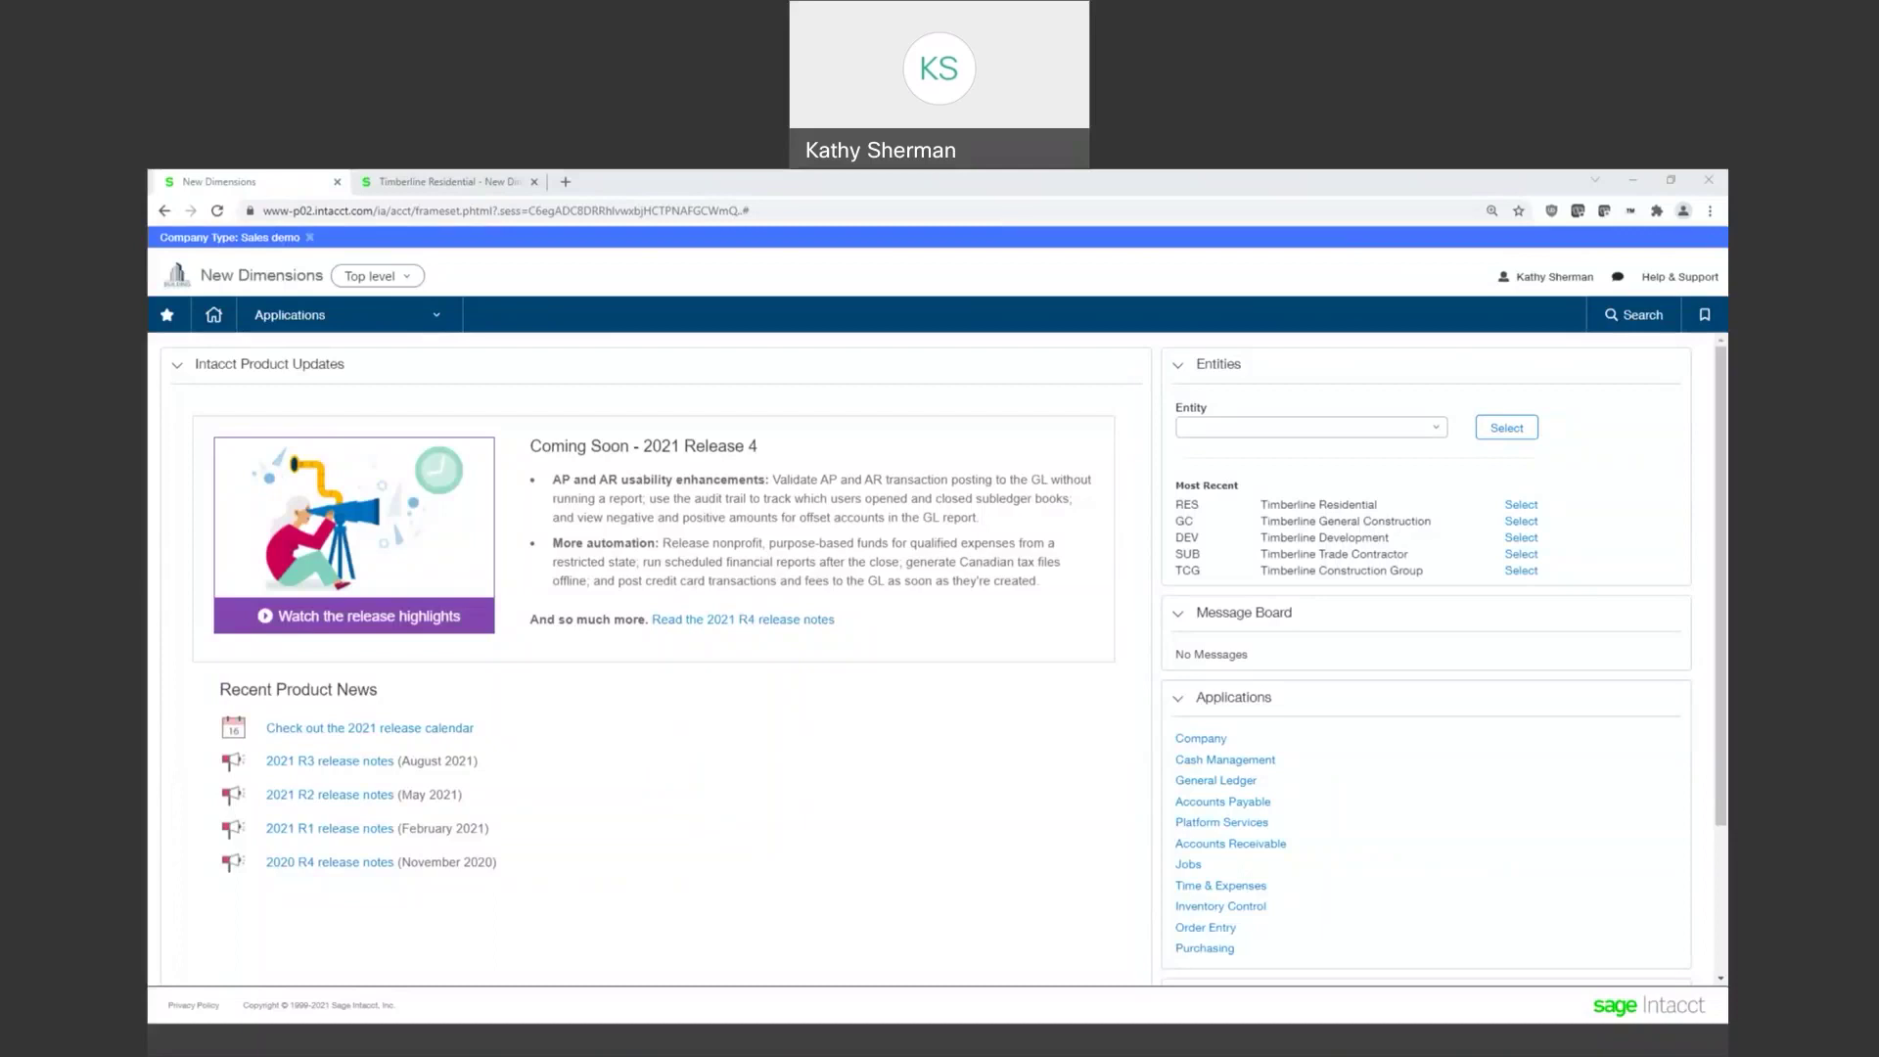
Open the Import data setup checklist and close the 'Company Type: Sales demo' banner
{"action": "left_click", "coordinate": [313, 315]}
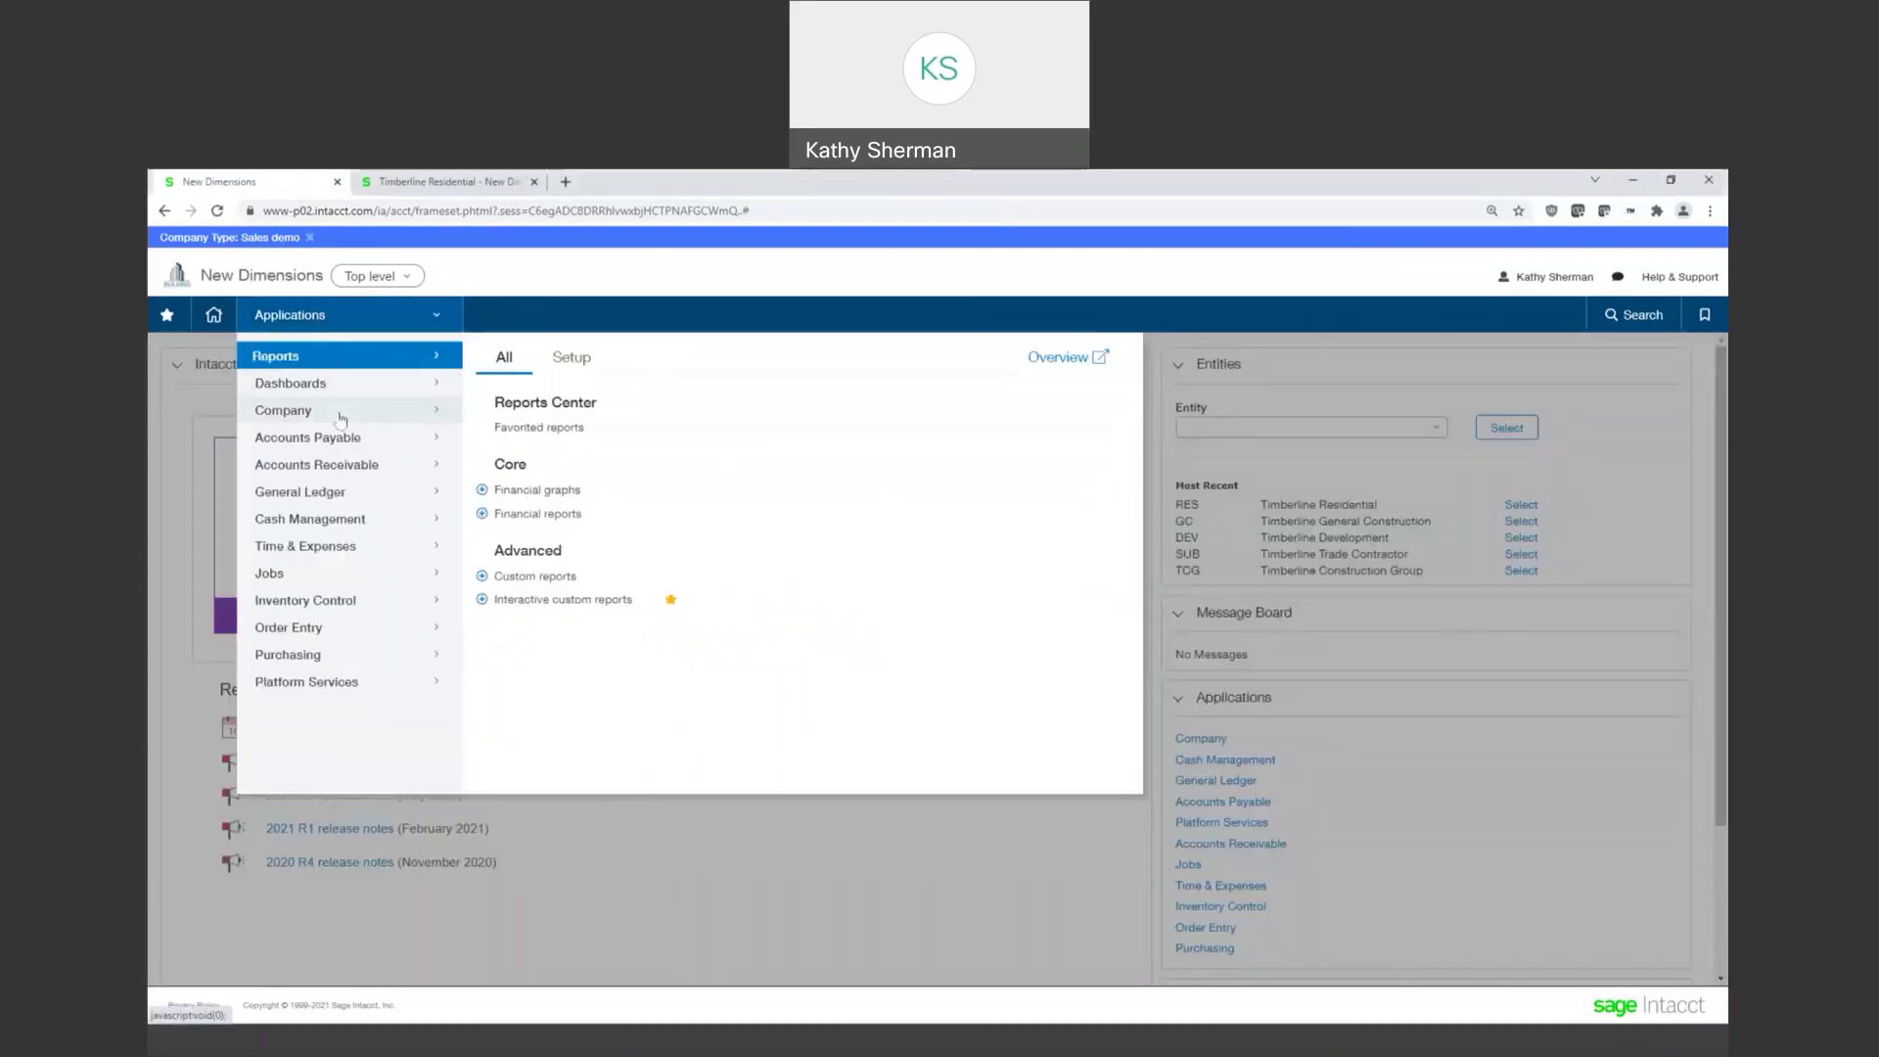
{"action": "mouse_move", "coordinate": [340, 411]}
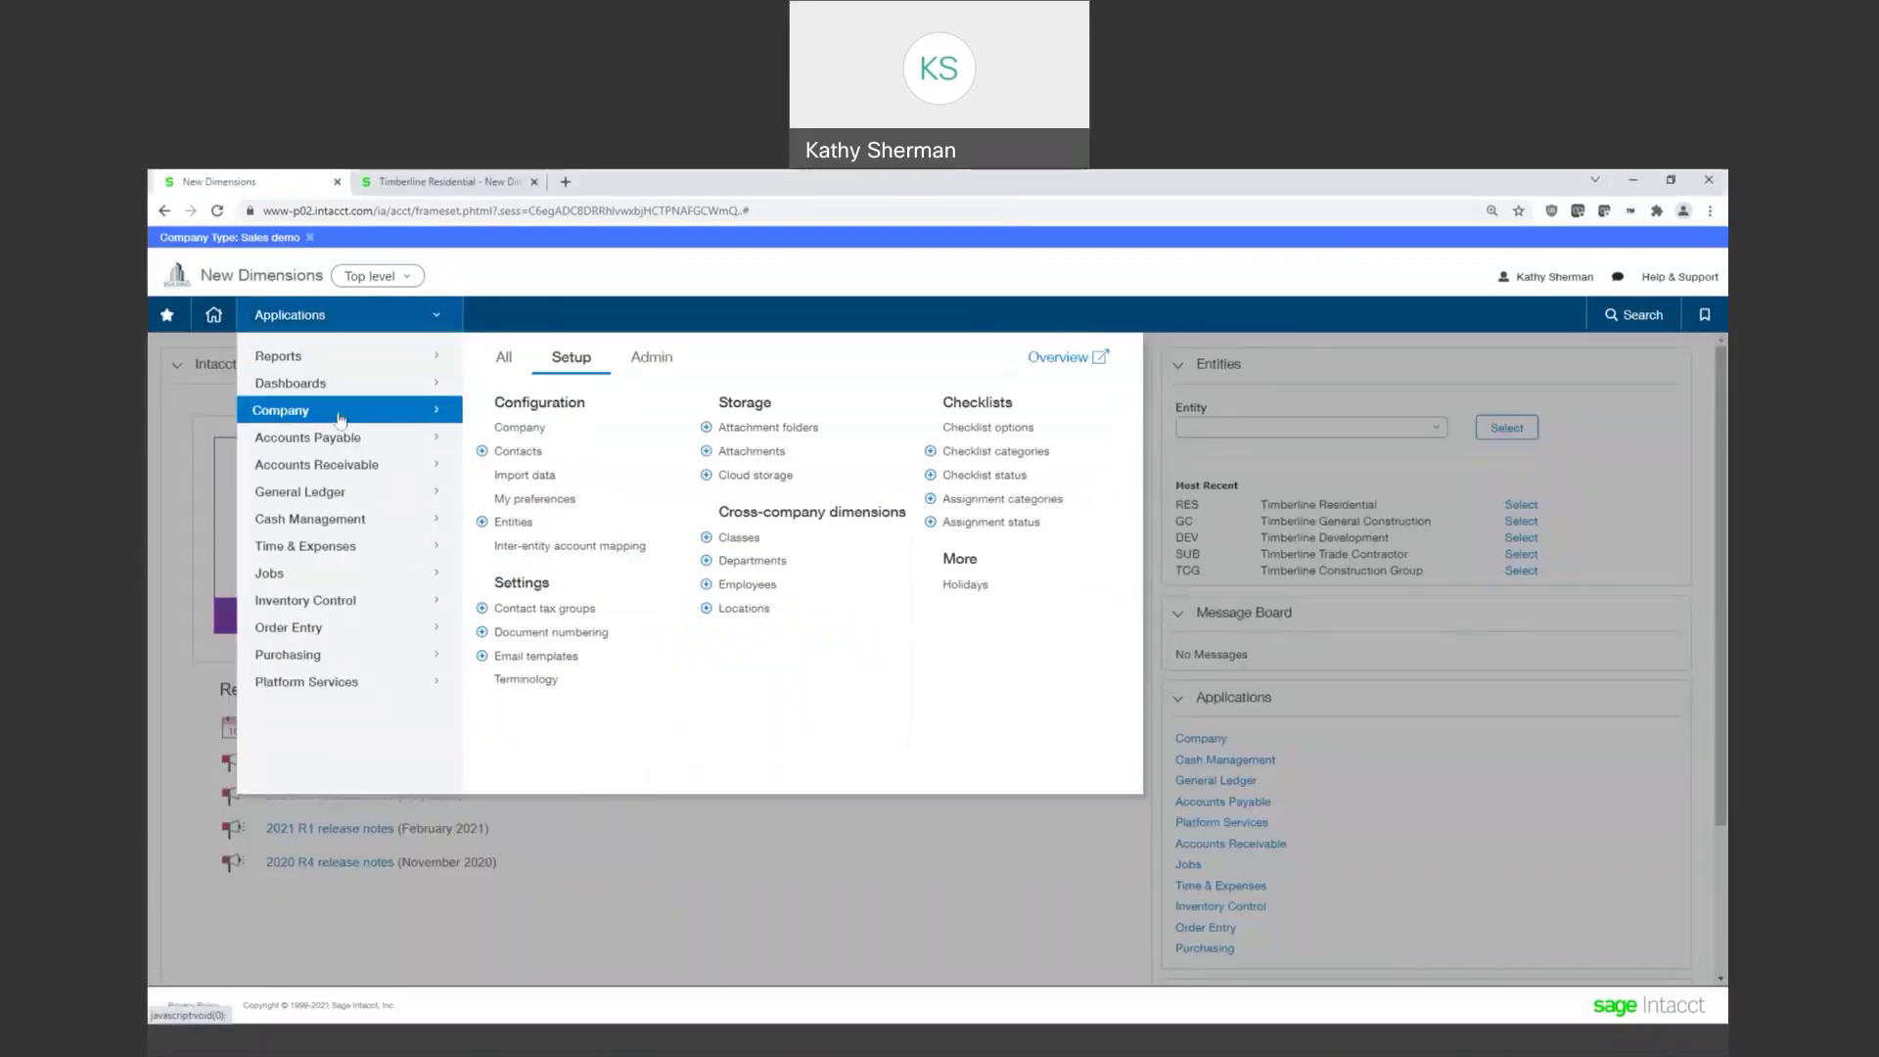
{"action": "left_click", "coordinate": [511, 477]}
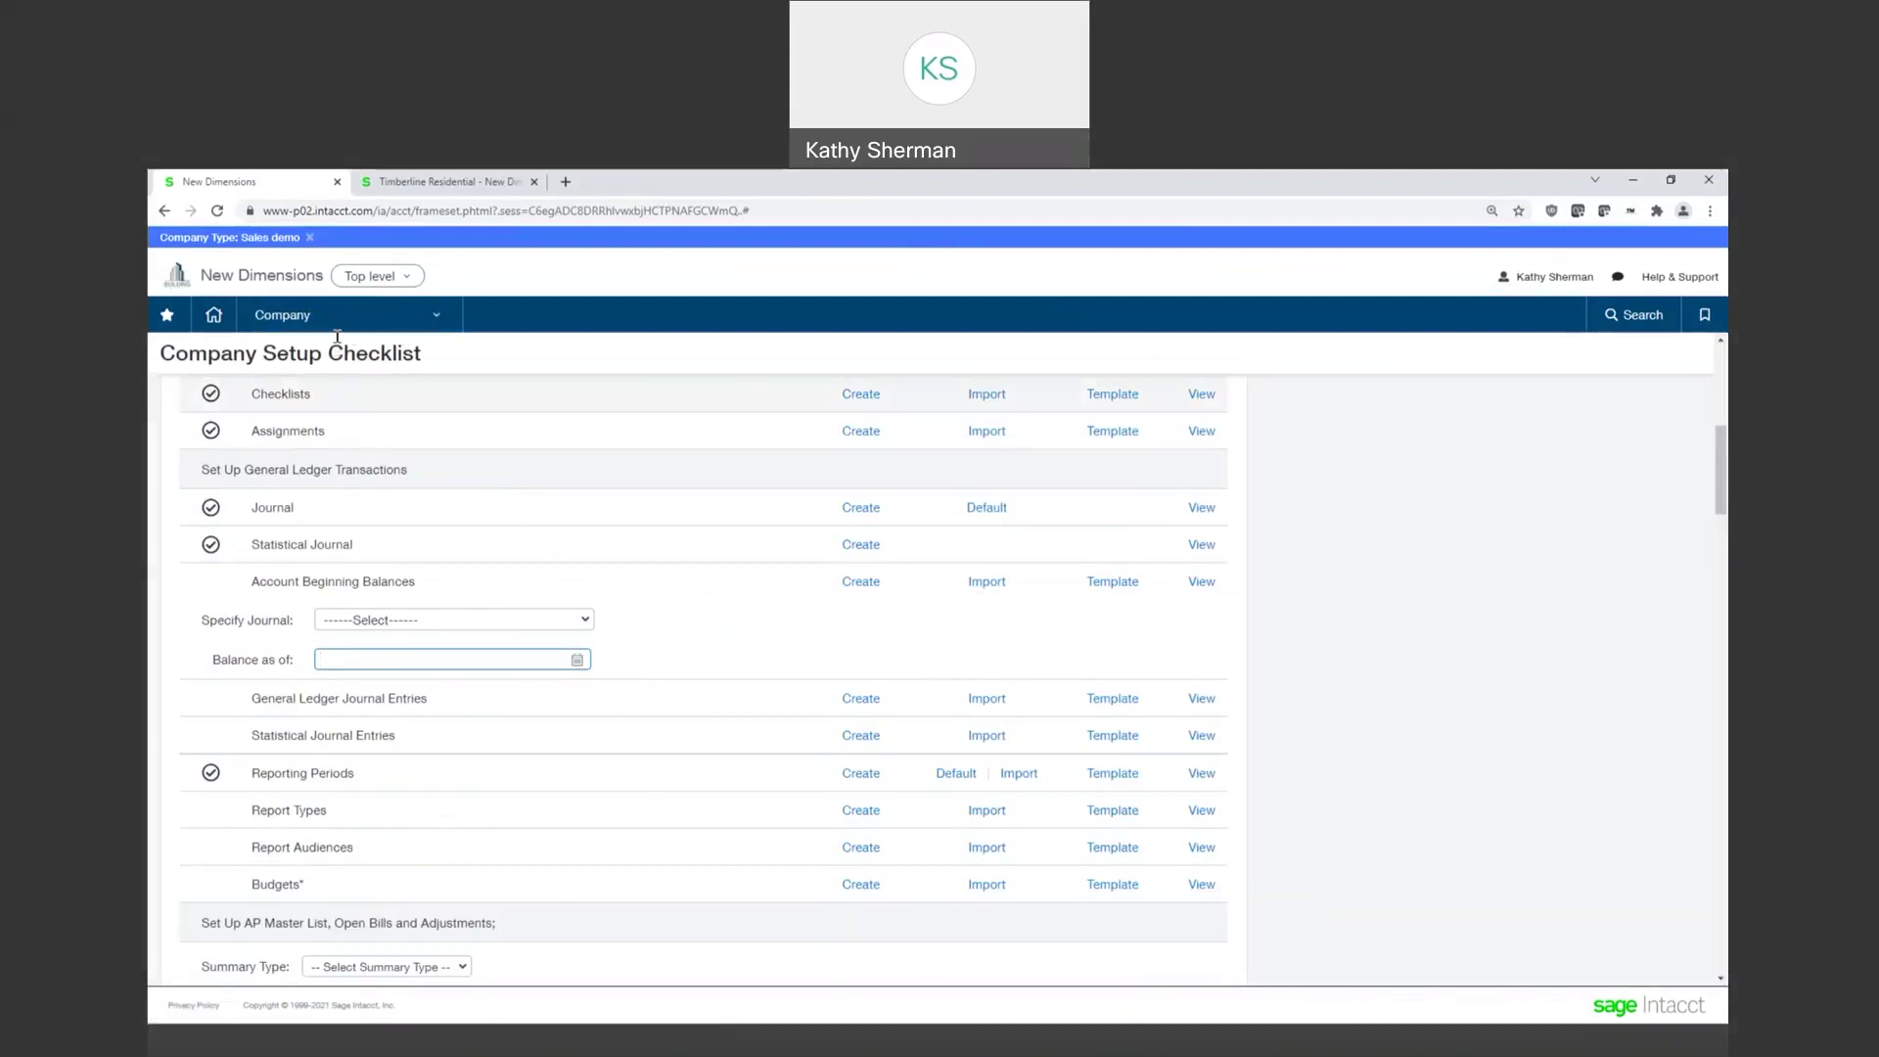
{"action": "left_click", "coordinate": [309, 238]}
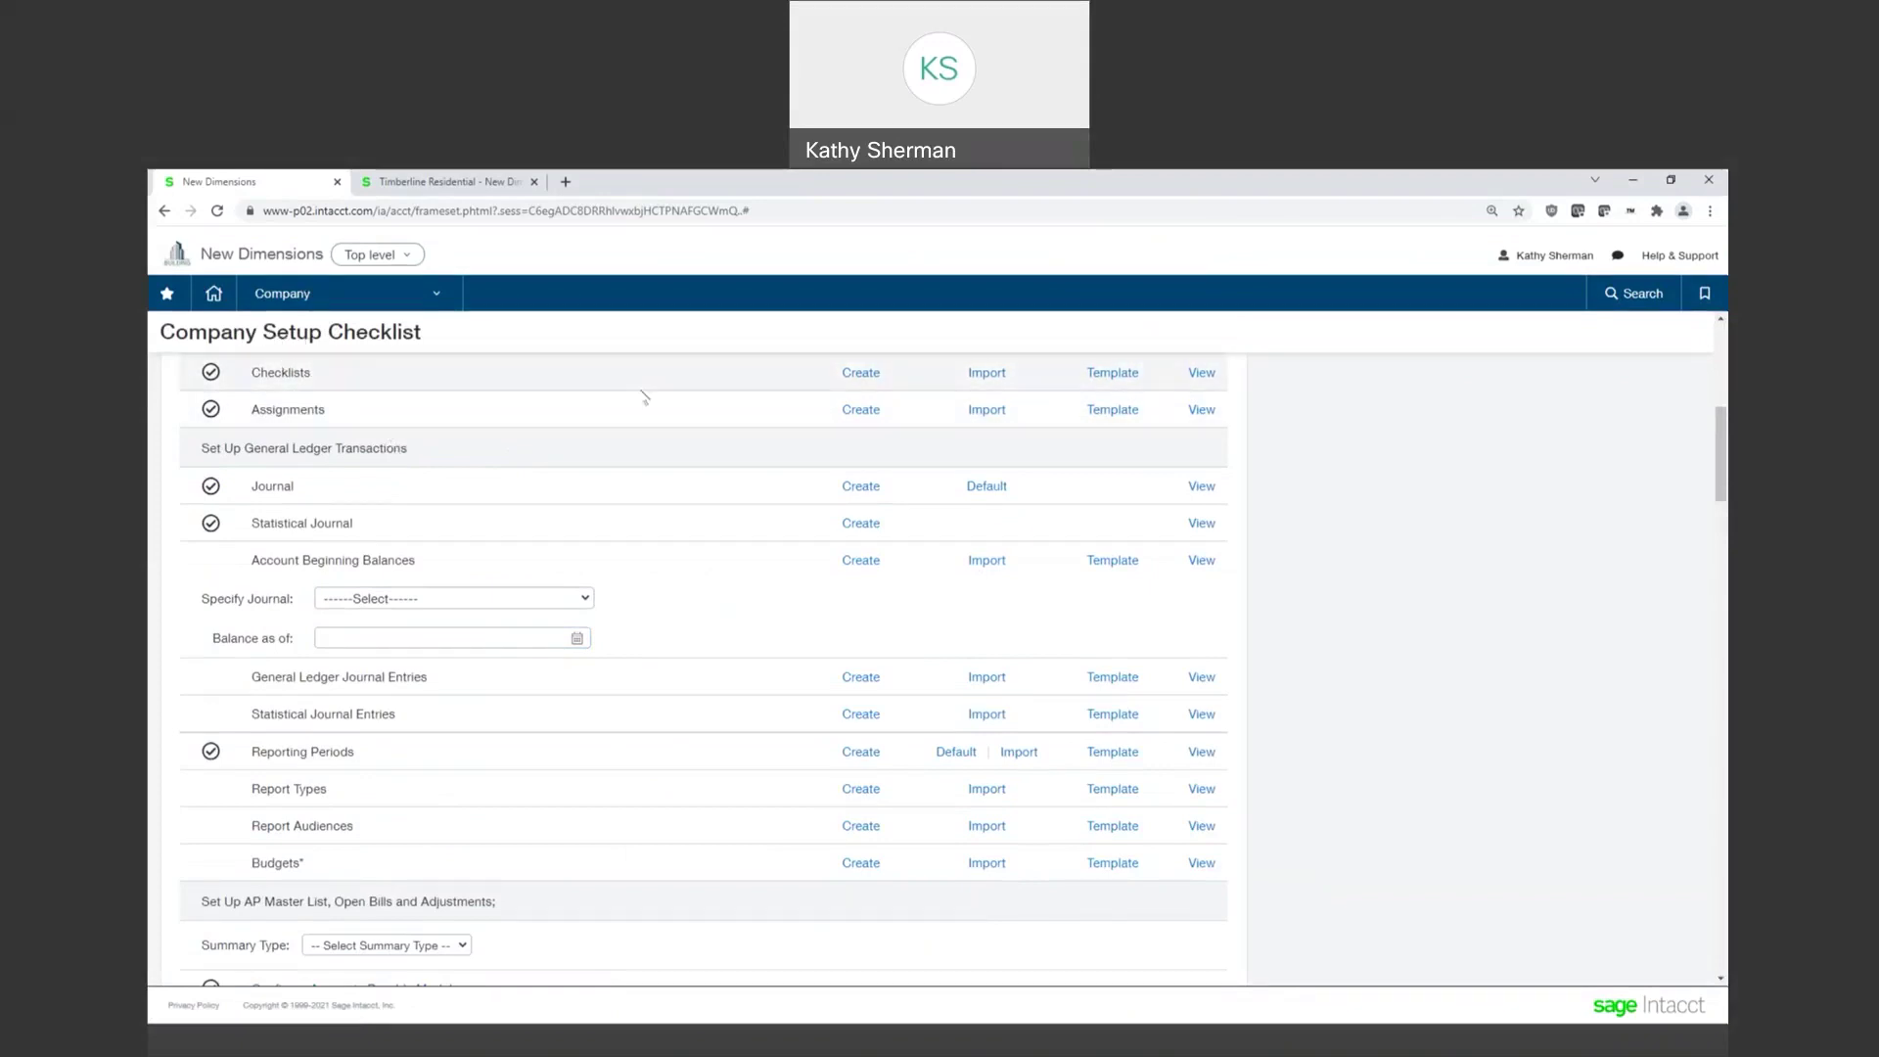
{"action": "scroll", "coordinate": [642, 399], "scroll_direction": "up", "scroll_amount": 3}
{"action": "scroll", "coordinate": [630, 442], "scroll_direction": "up", "scroll_amount": 4}
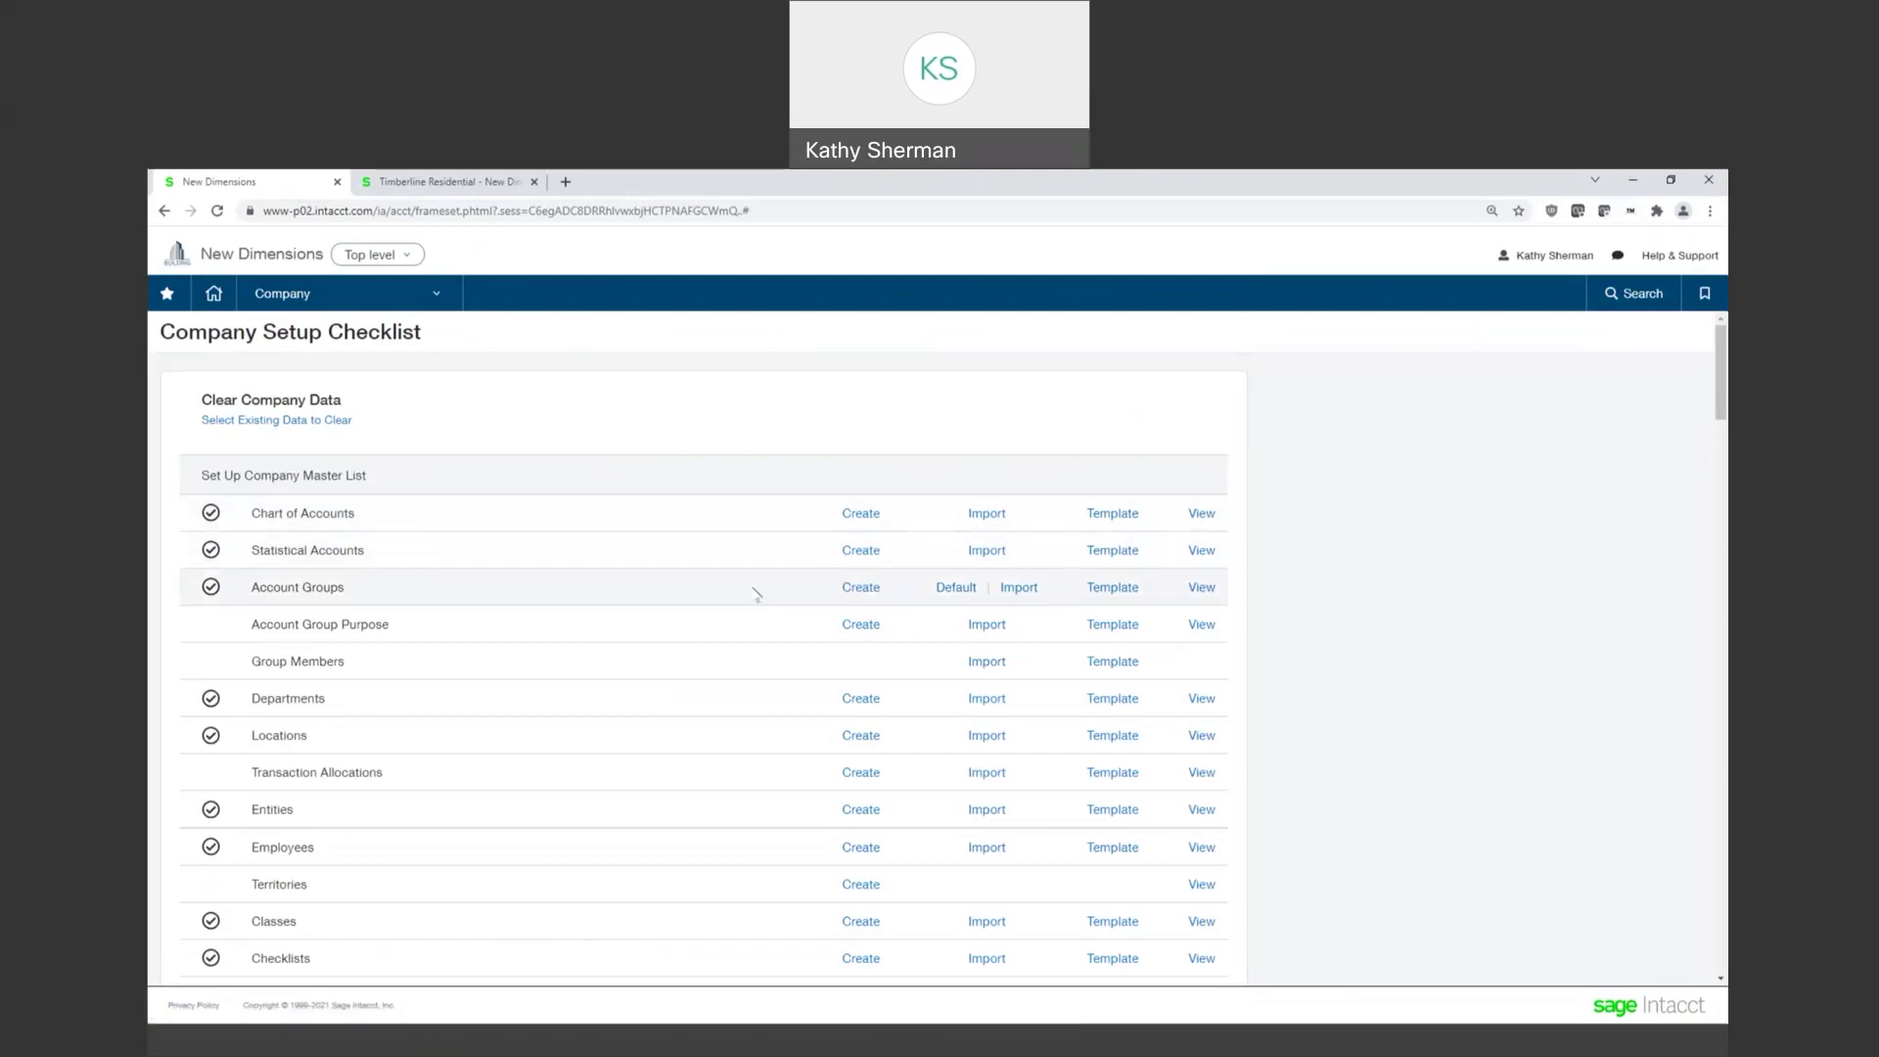
{"action": "scroll", "coordinate": [755, 594], "scroll_direction": "down", "scroll_amount": 4}
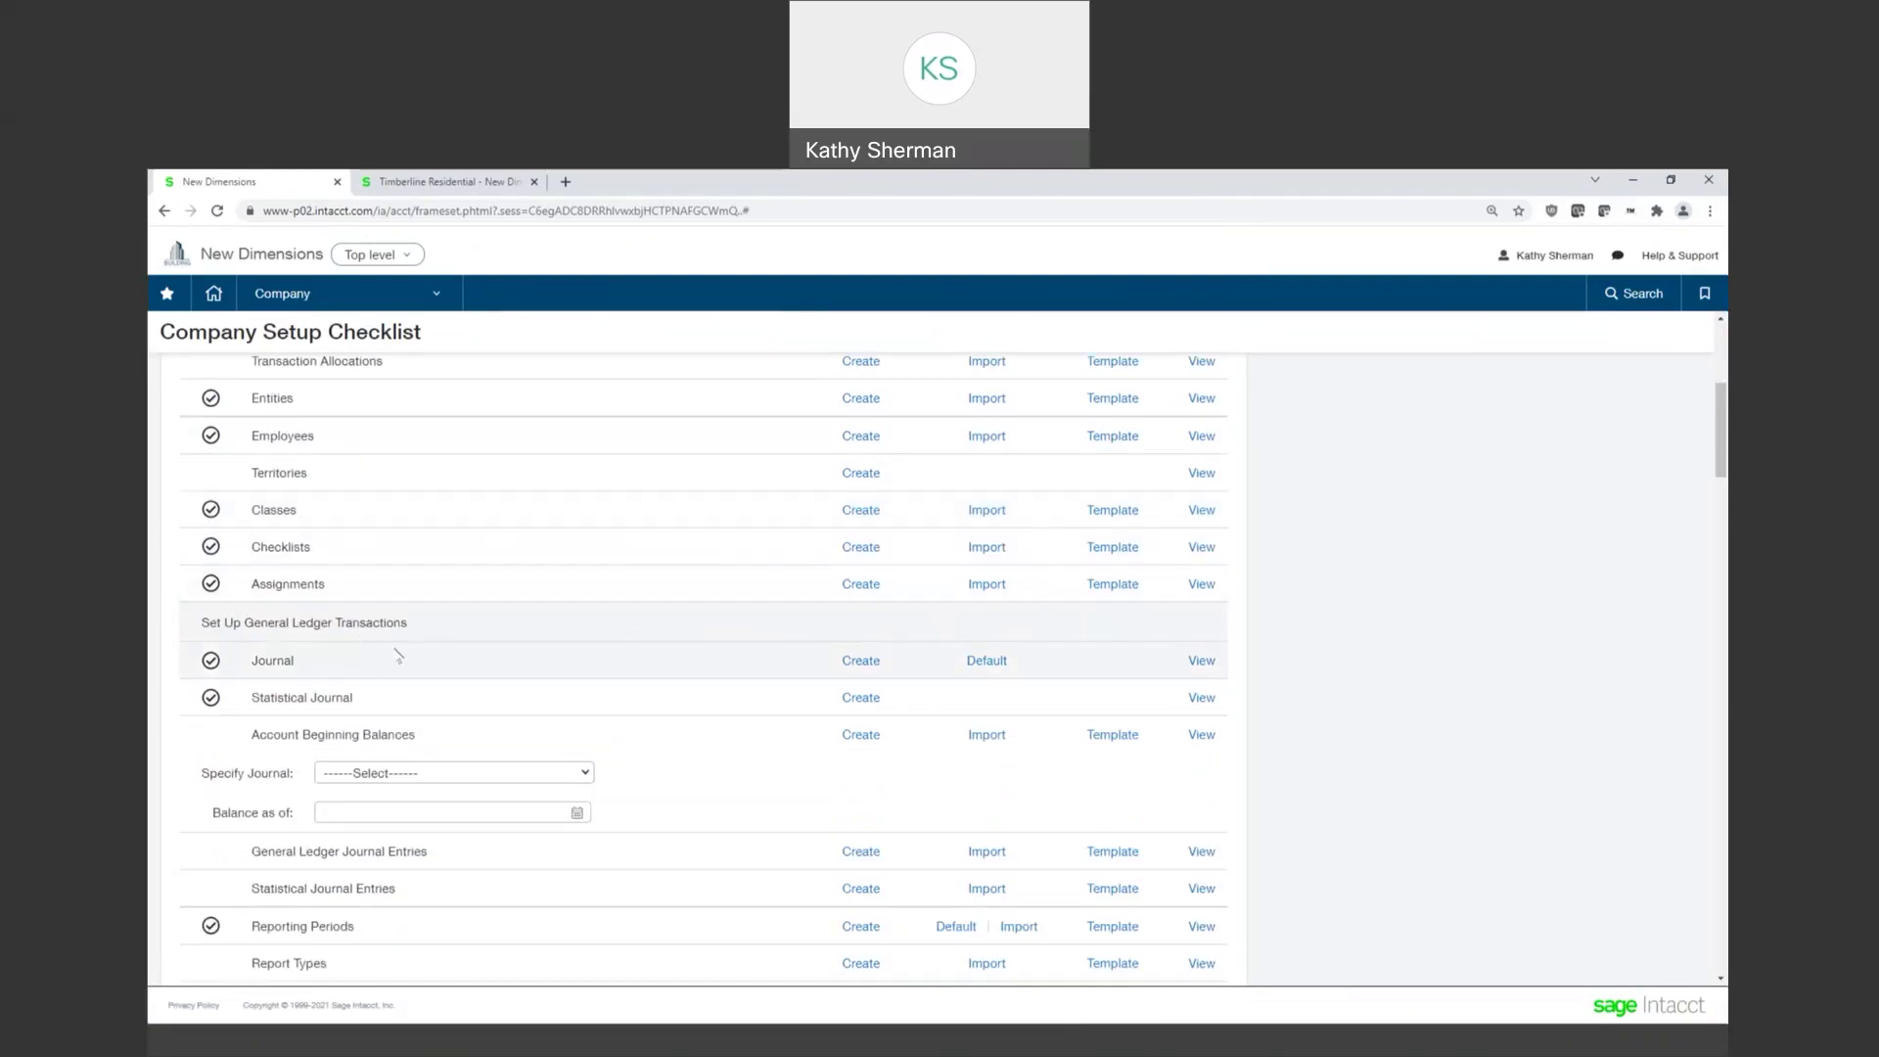
{"action": "scroll", "coordinate": [409, 657], "scroll_direction": "down", "scroll_amount": 3}
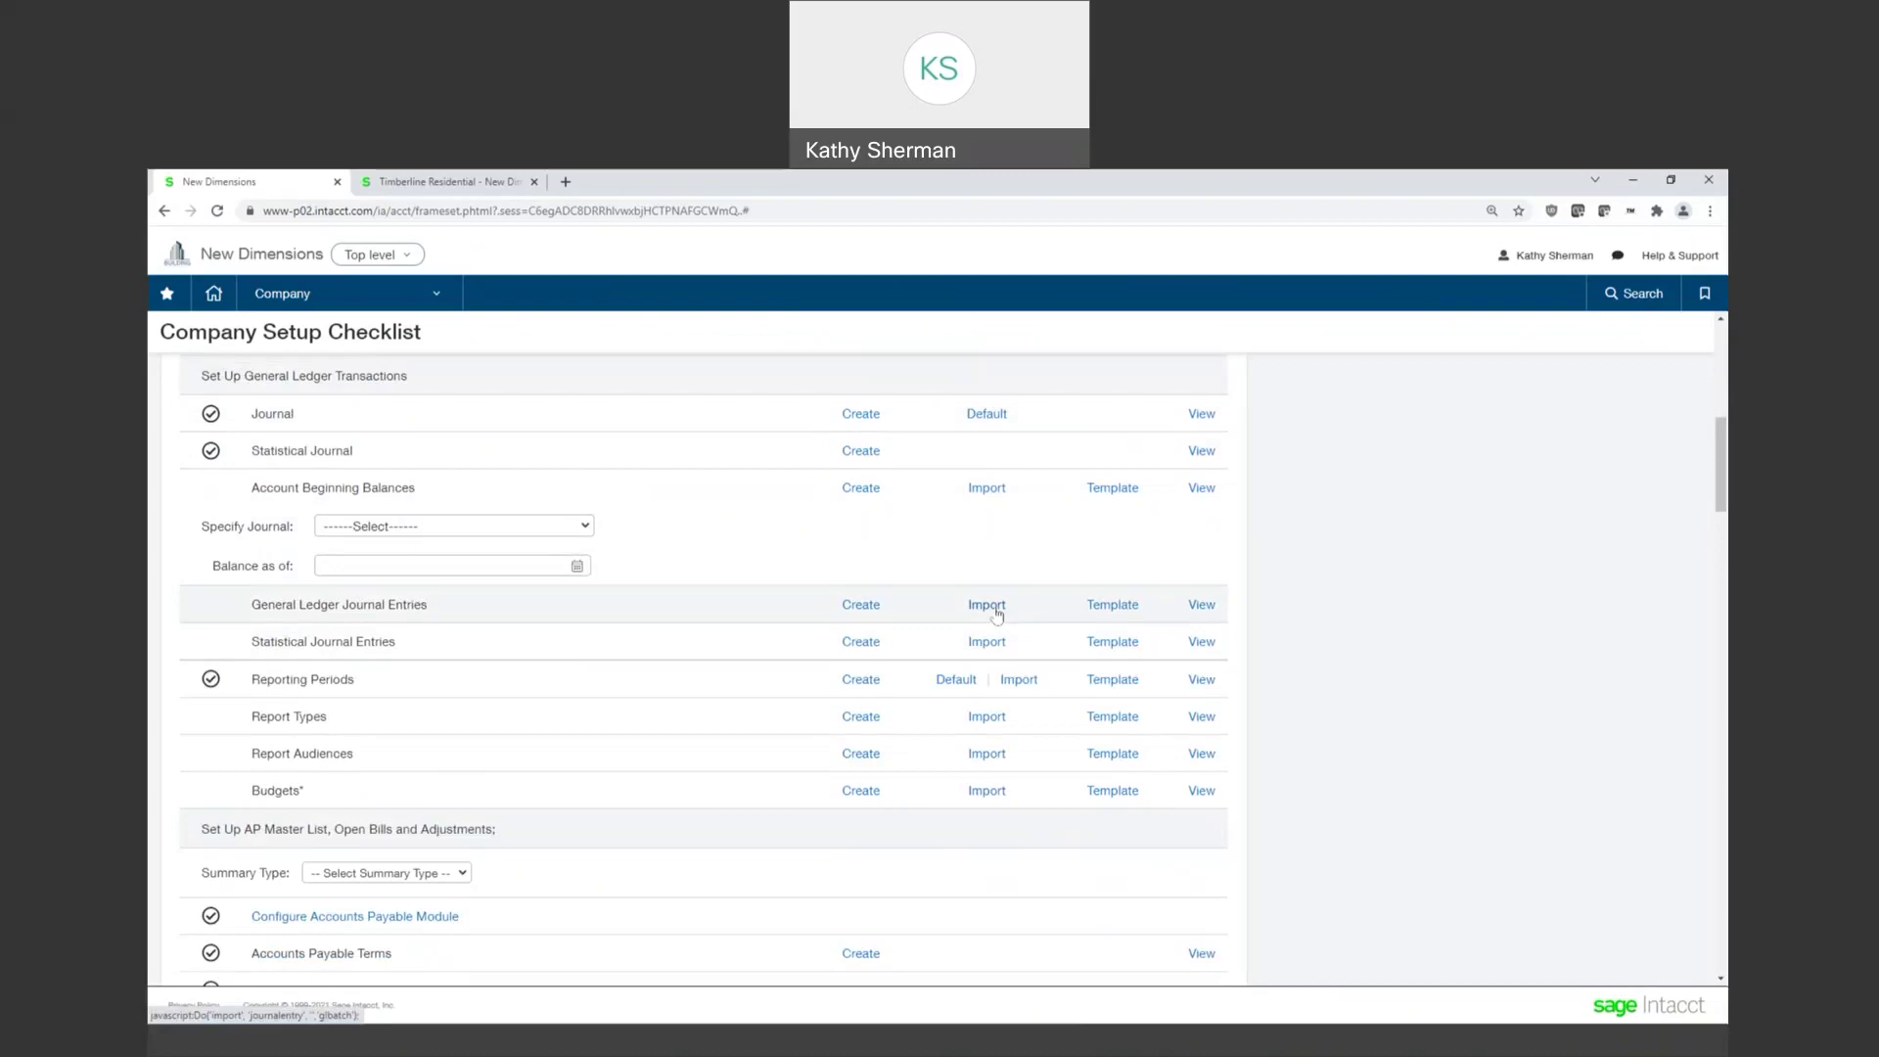
{"action": "scroll", "coordinate": [997, 613], "scroll_direction": "down", "scroll_amount": 3}
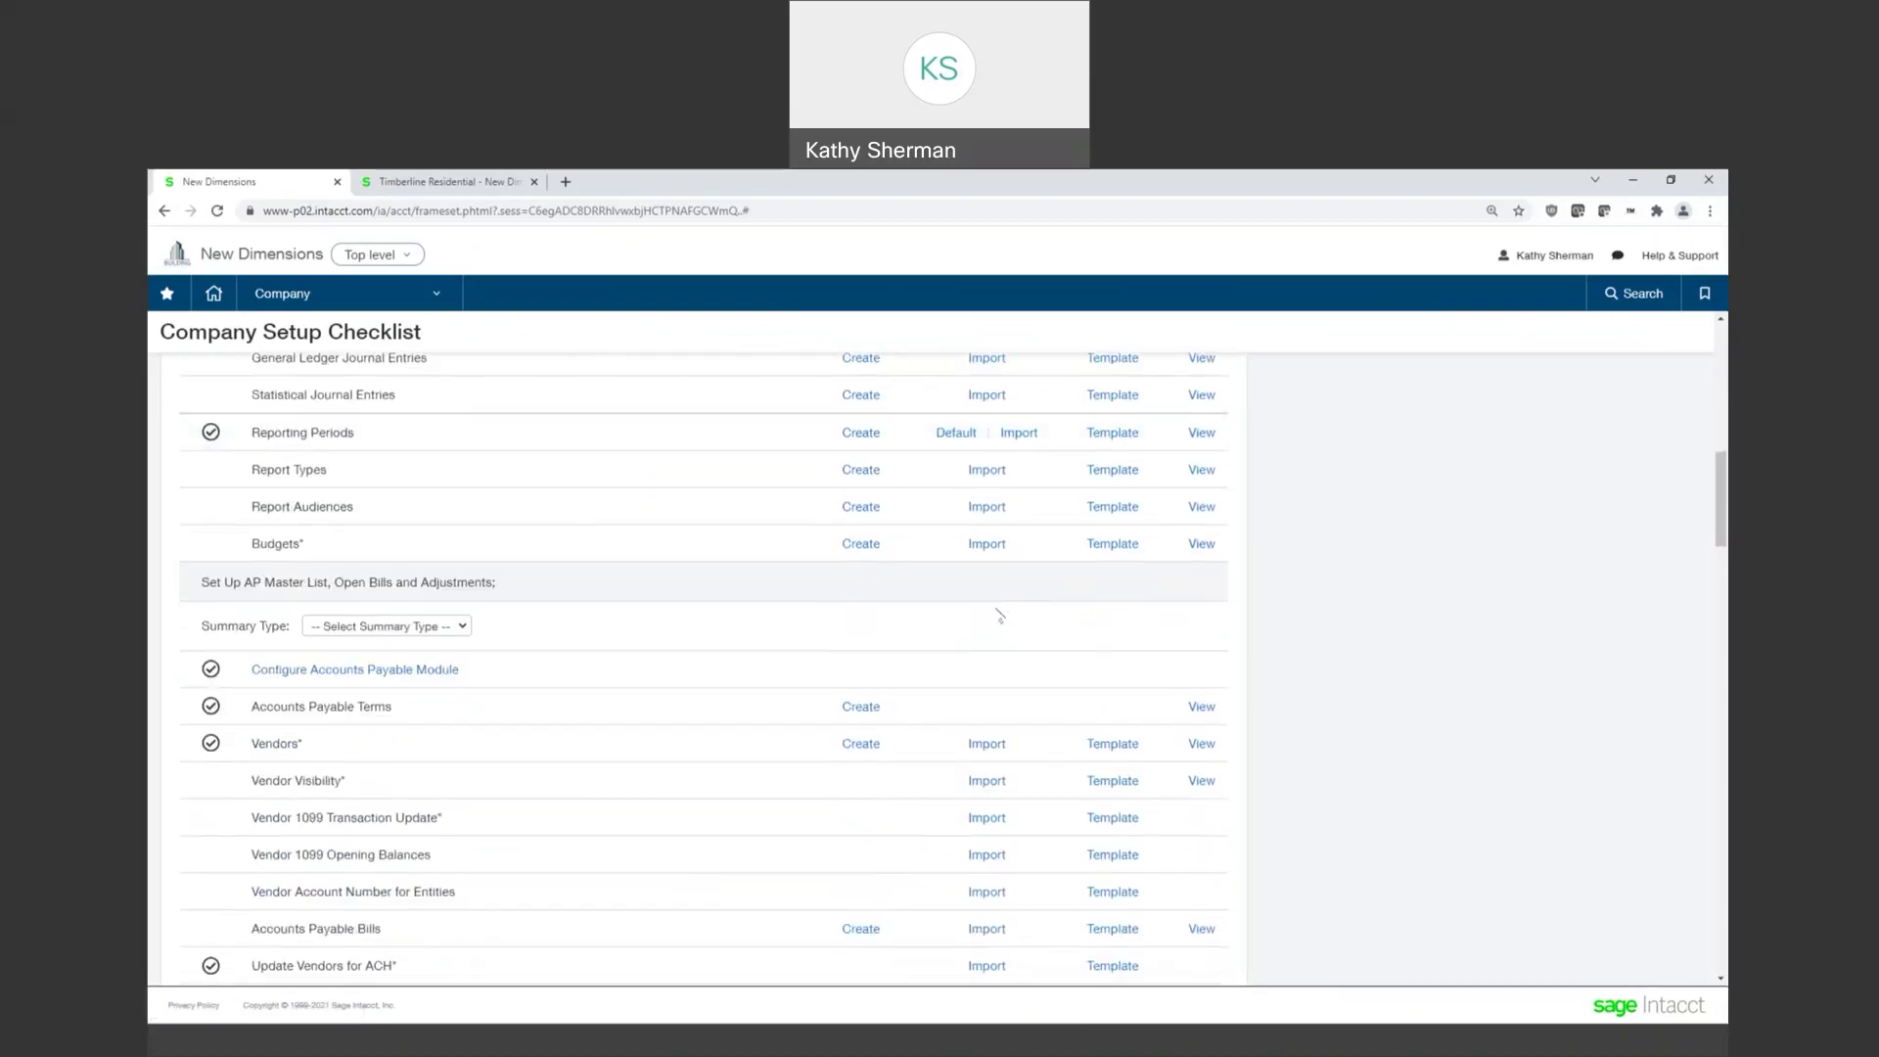
{"action": "scroll", "coordinate": [999, 614], "scroll_direction": "down", "scroll_amount": 1}
{"action": "scroll", "coordinate": [999, 614], "scroll_direction": "down", "scroll_amount": 1}
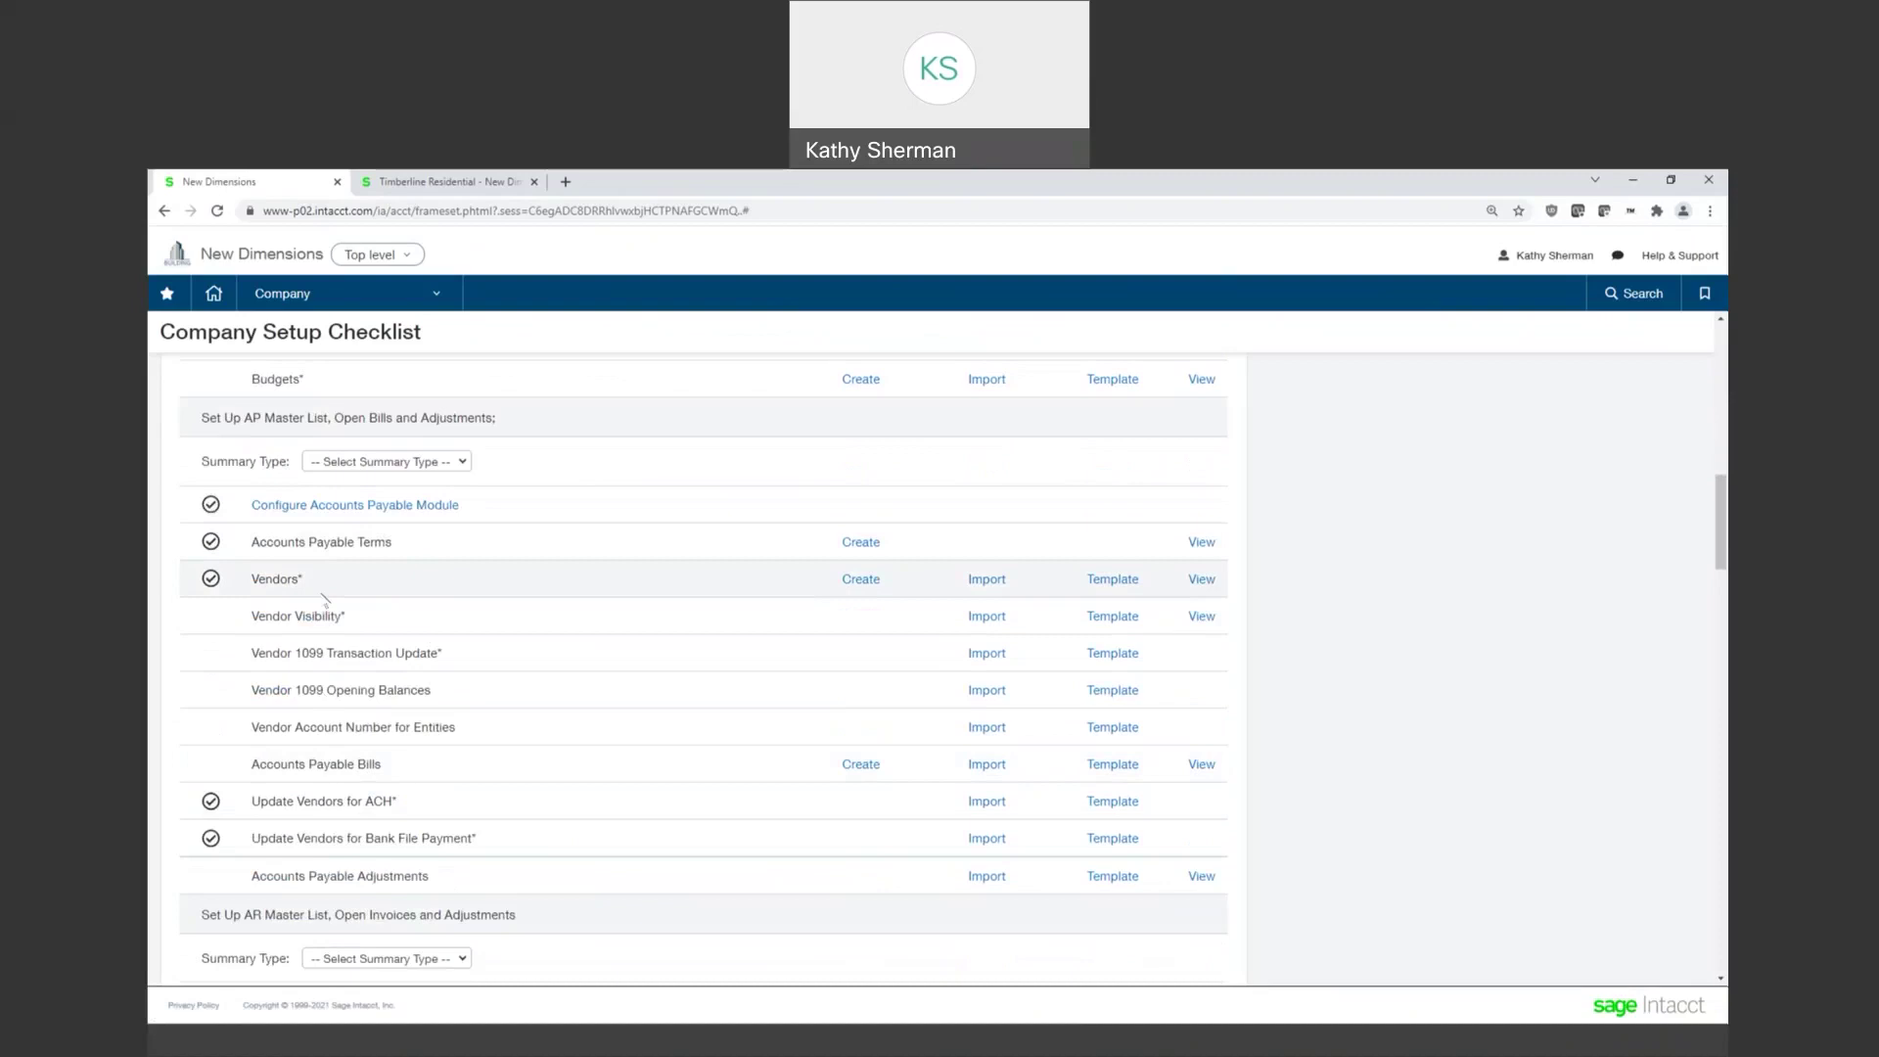
{"action": "scroll", "coordinate": [326, 597], "scroll_direction": "down", "scroll_amount": 6}
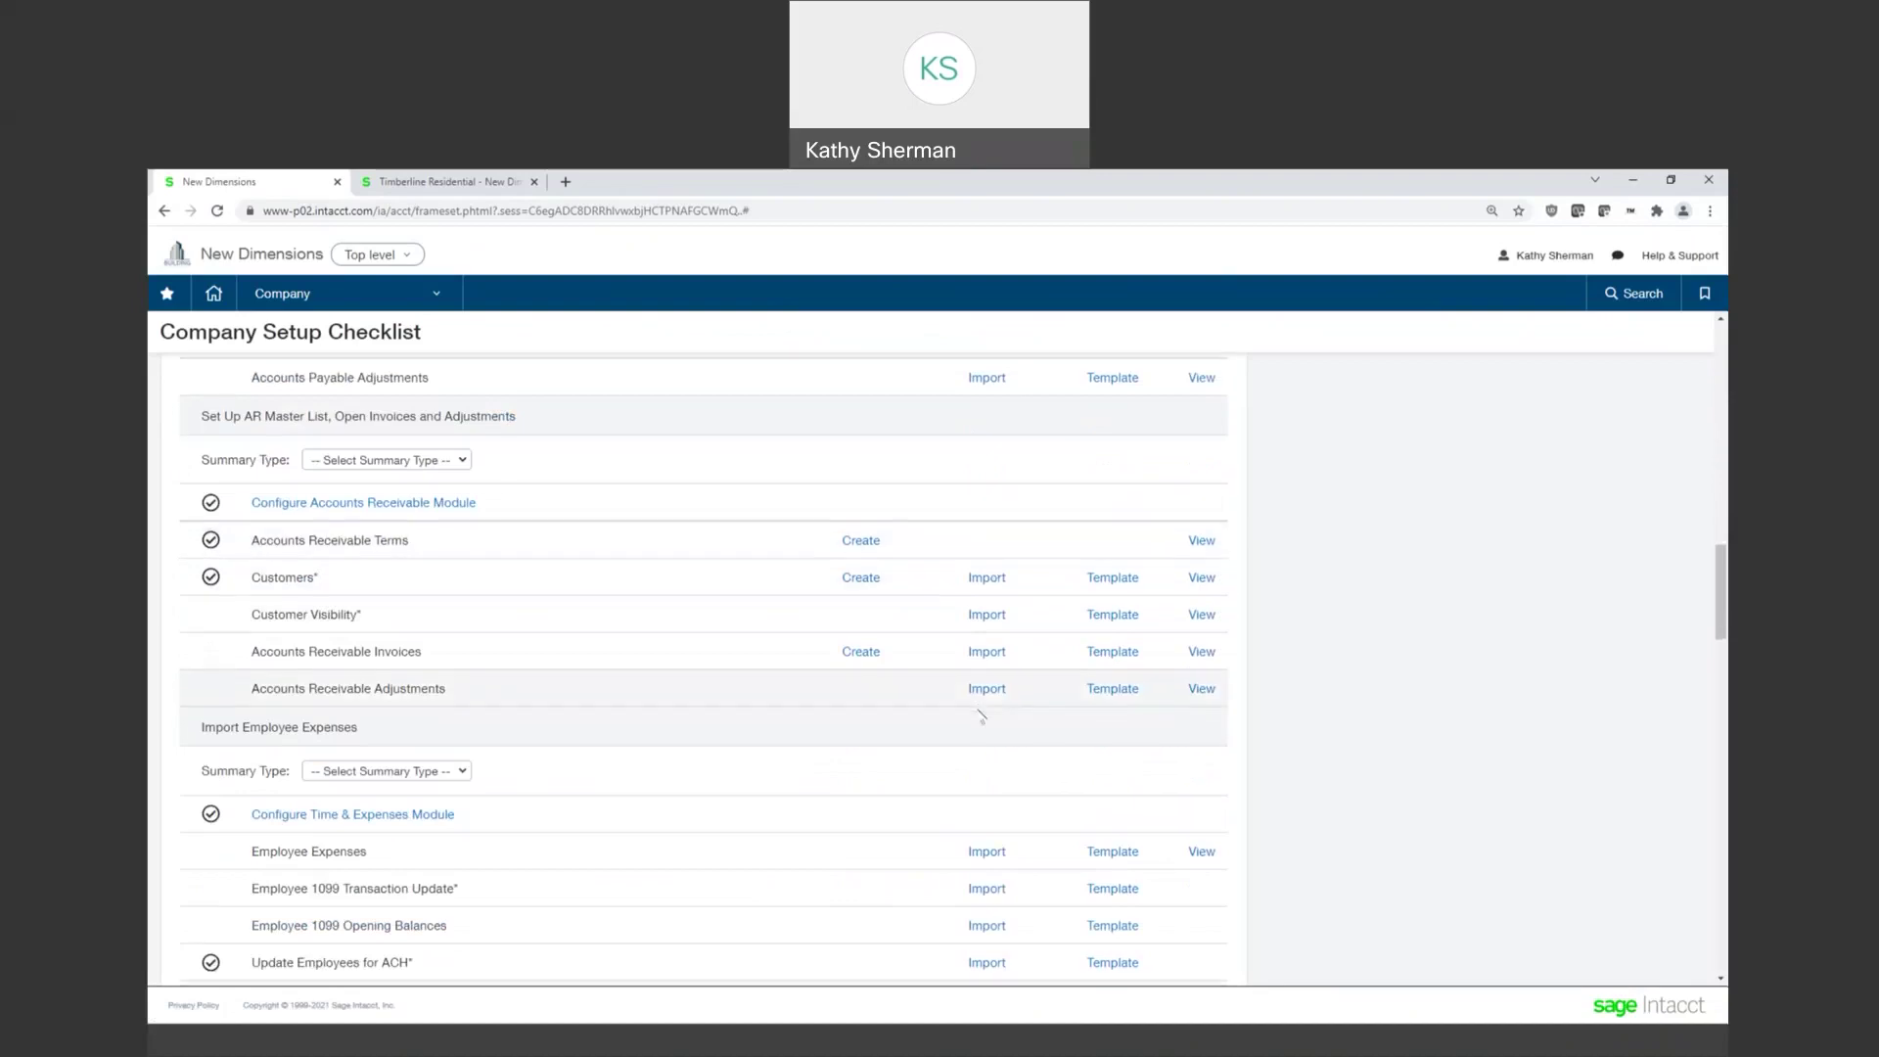
{"action": "scroll", "coordinate": [987, 713], "scroll_direction": "down", "scroll_amount": 2}
{"action": "scroll", "coordinate": [981, 714], "scroll_direction": "down", "scroll_amount": 1}
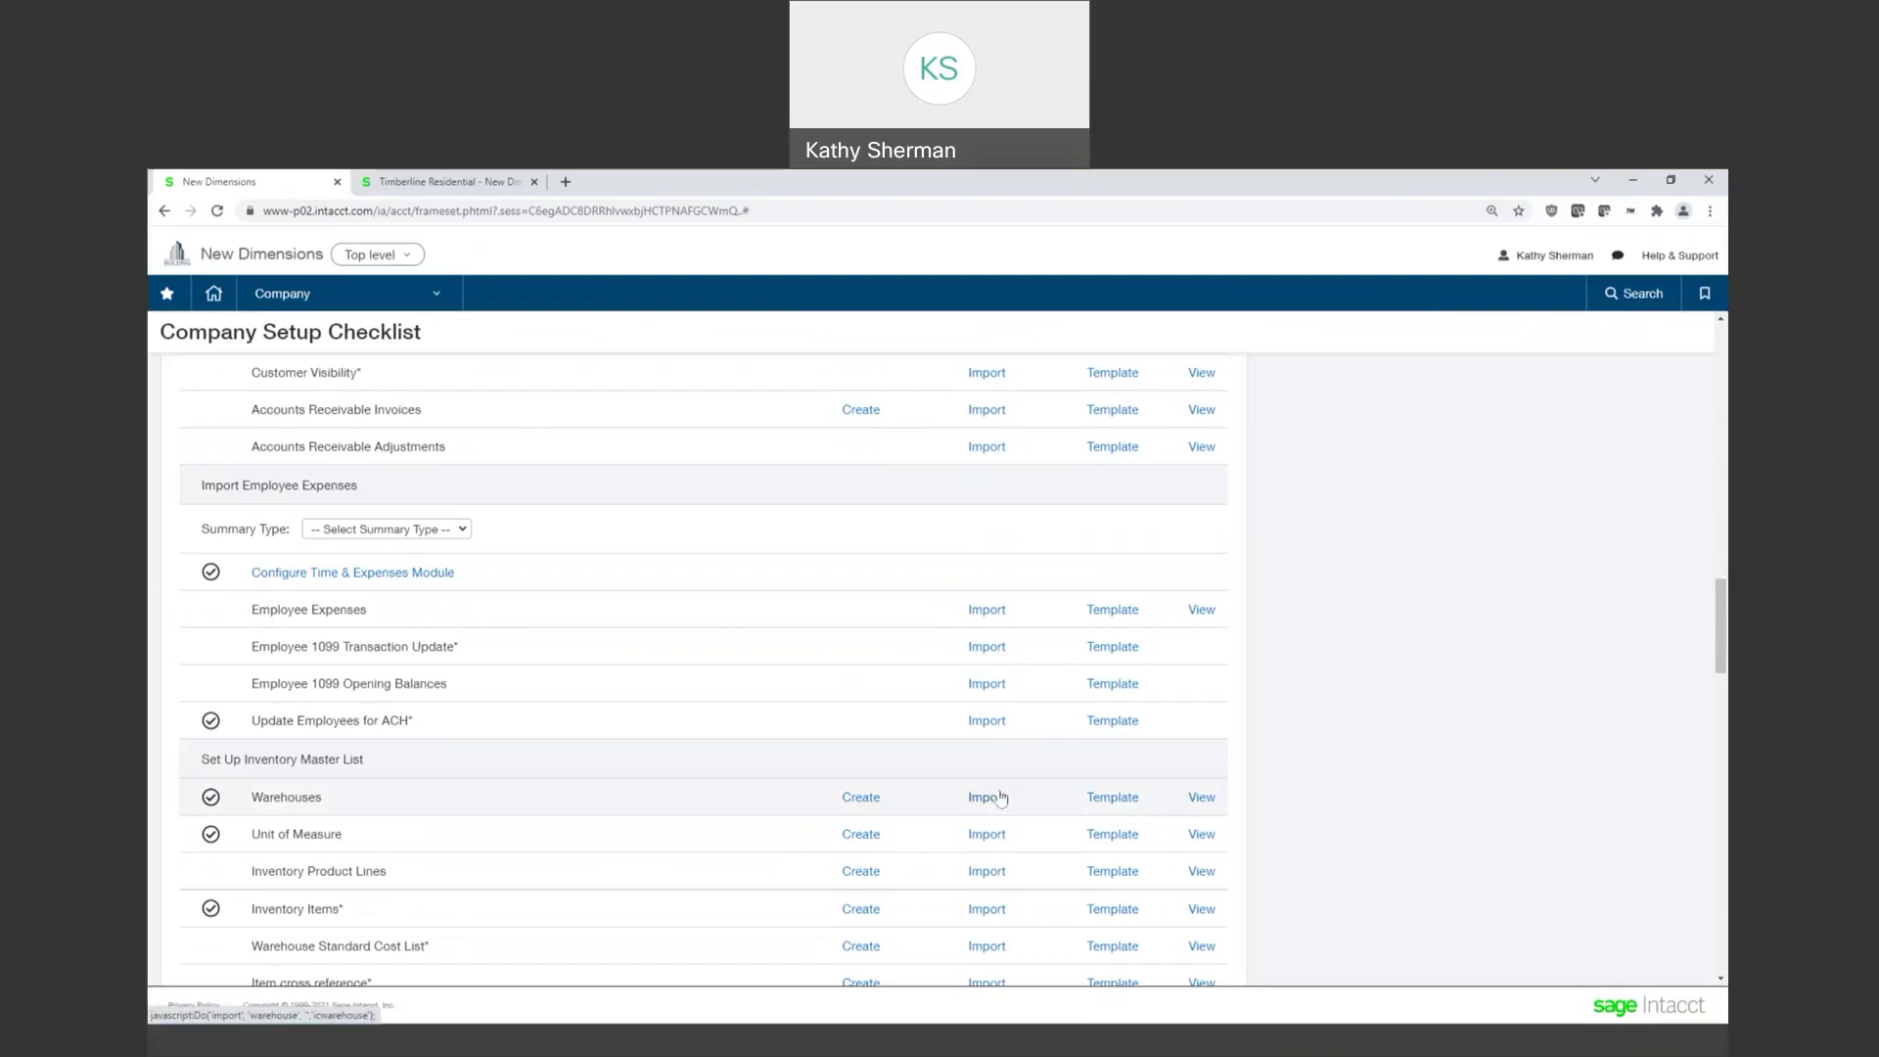
{"action": "scroll", "coordinate": [1000, 798], "scroll_direction": "down", "scroll_amount": 3}
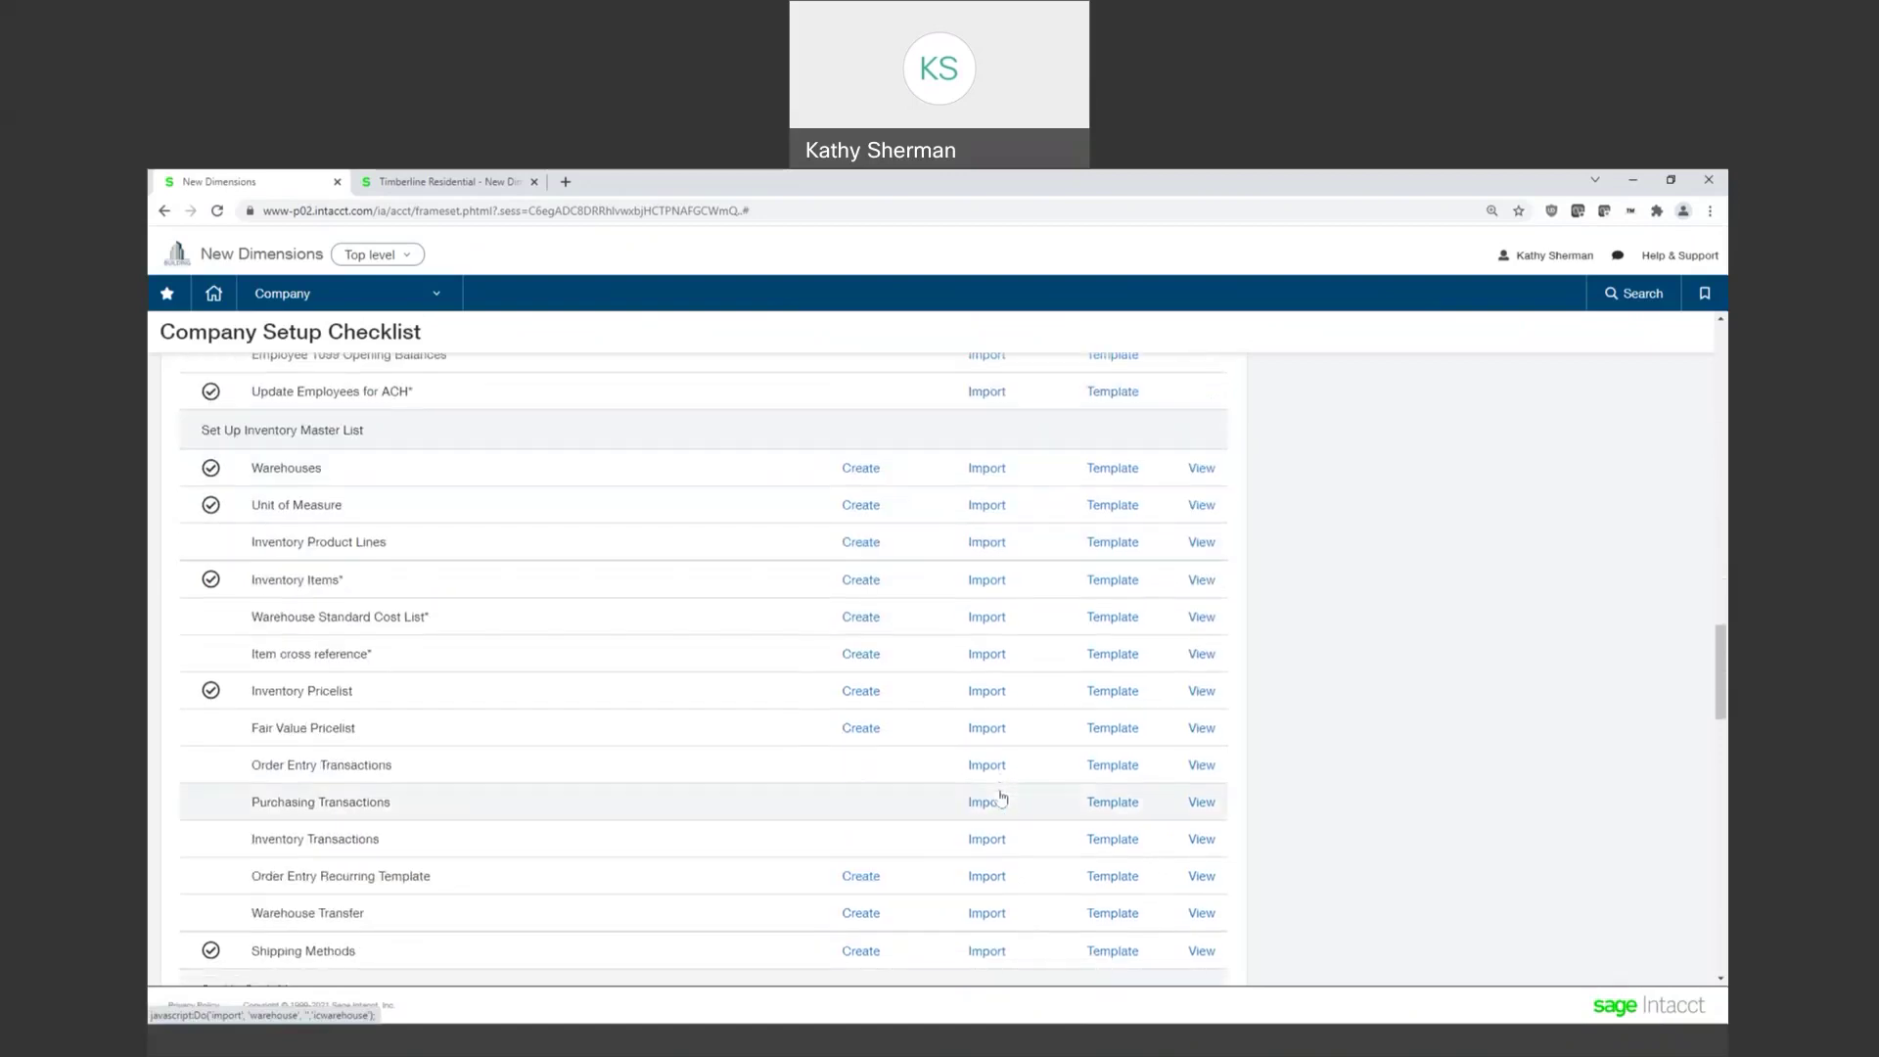
{"action": "scroll", "coordinate": [1001, 797], "scroll_direction": "down", "scroll_amount": 2}
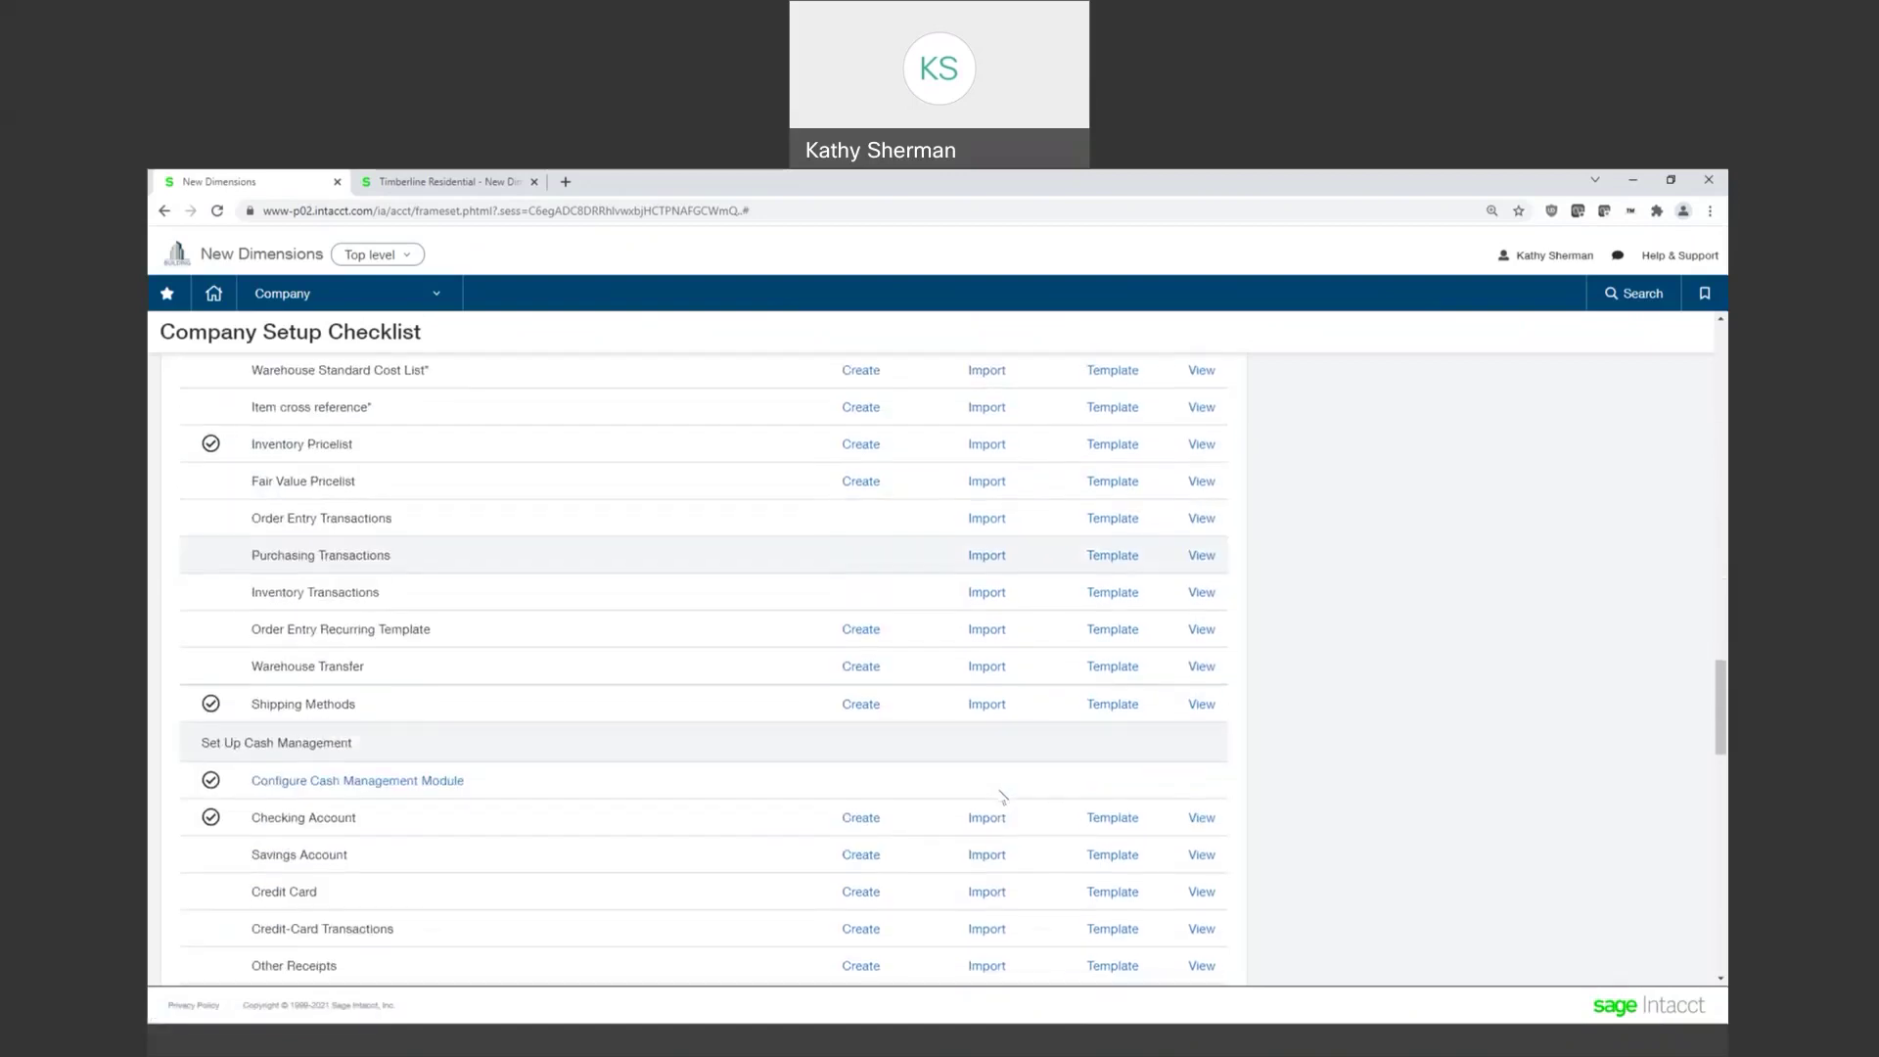
{"action": "scroll", "coordinate": [1000, 798], "scroll_direction": "down", "scroll_amount": 2}
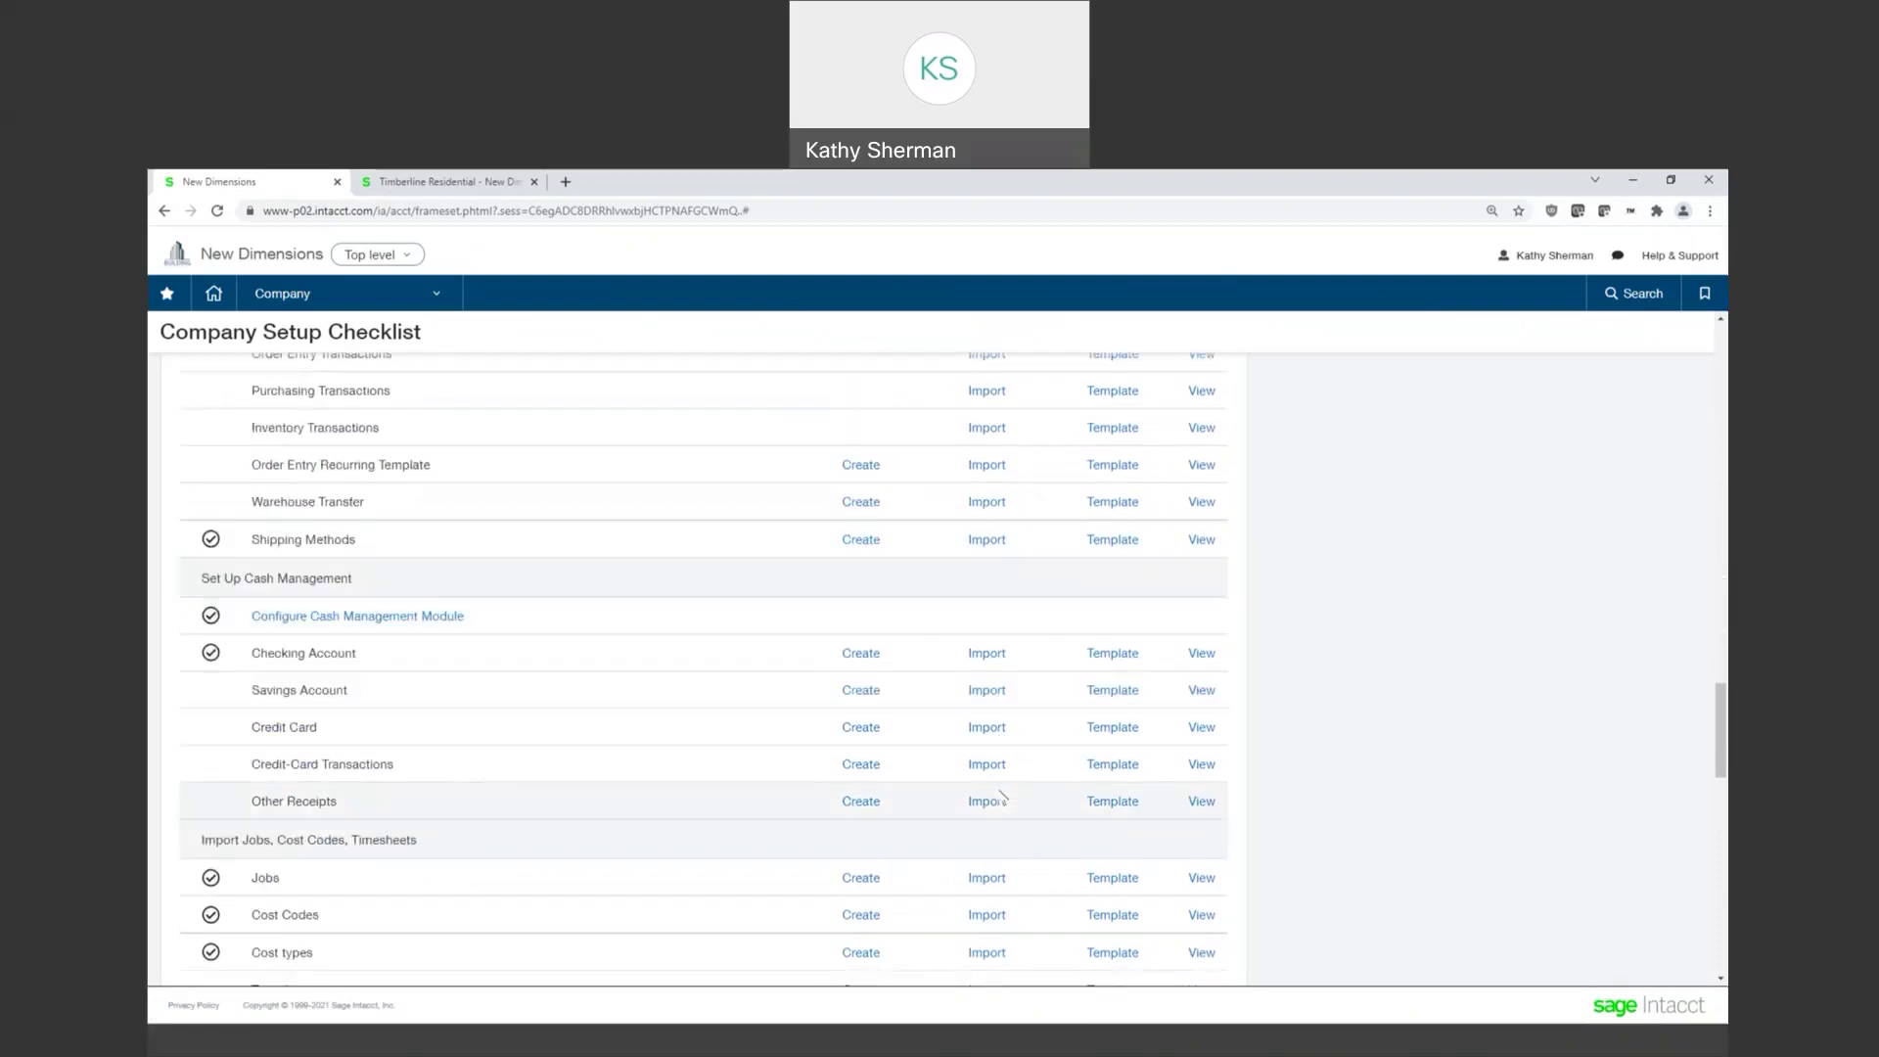
{"action": "scroll", "coordinate": [1002, 797], "scroll_direction": "down", "scroll_amount": 1}
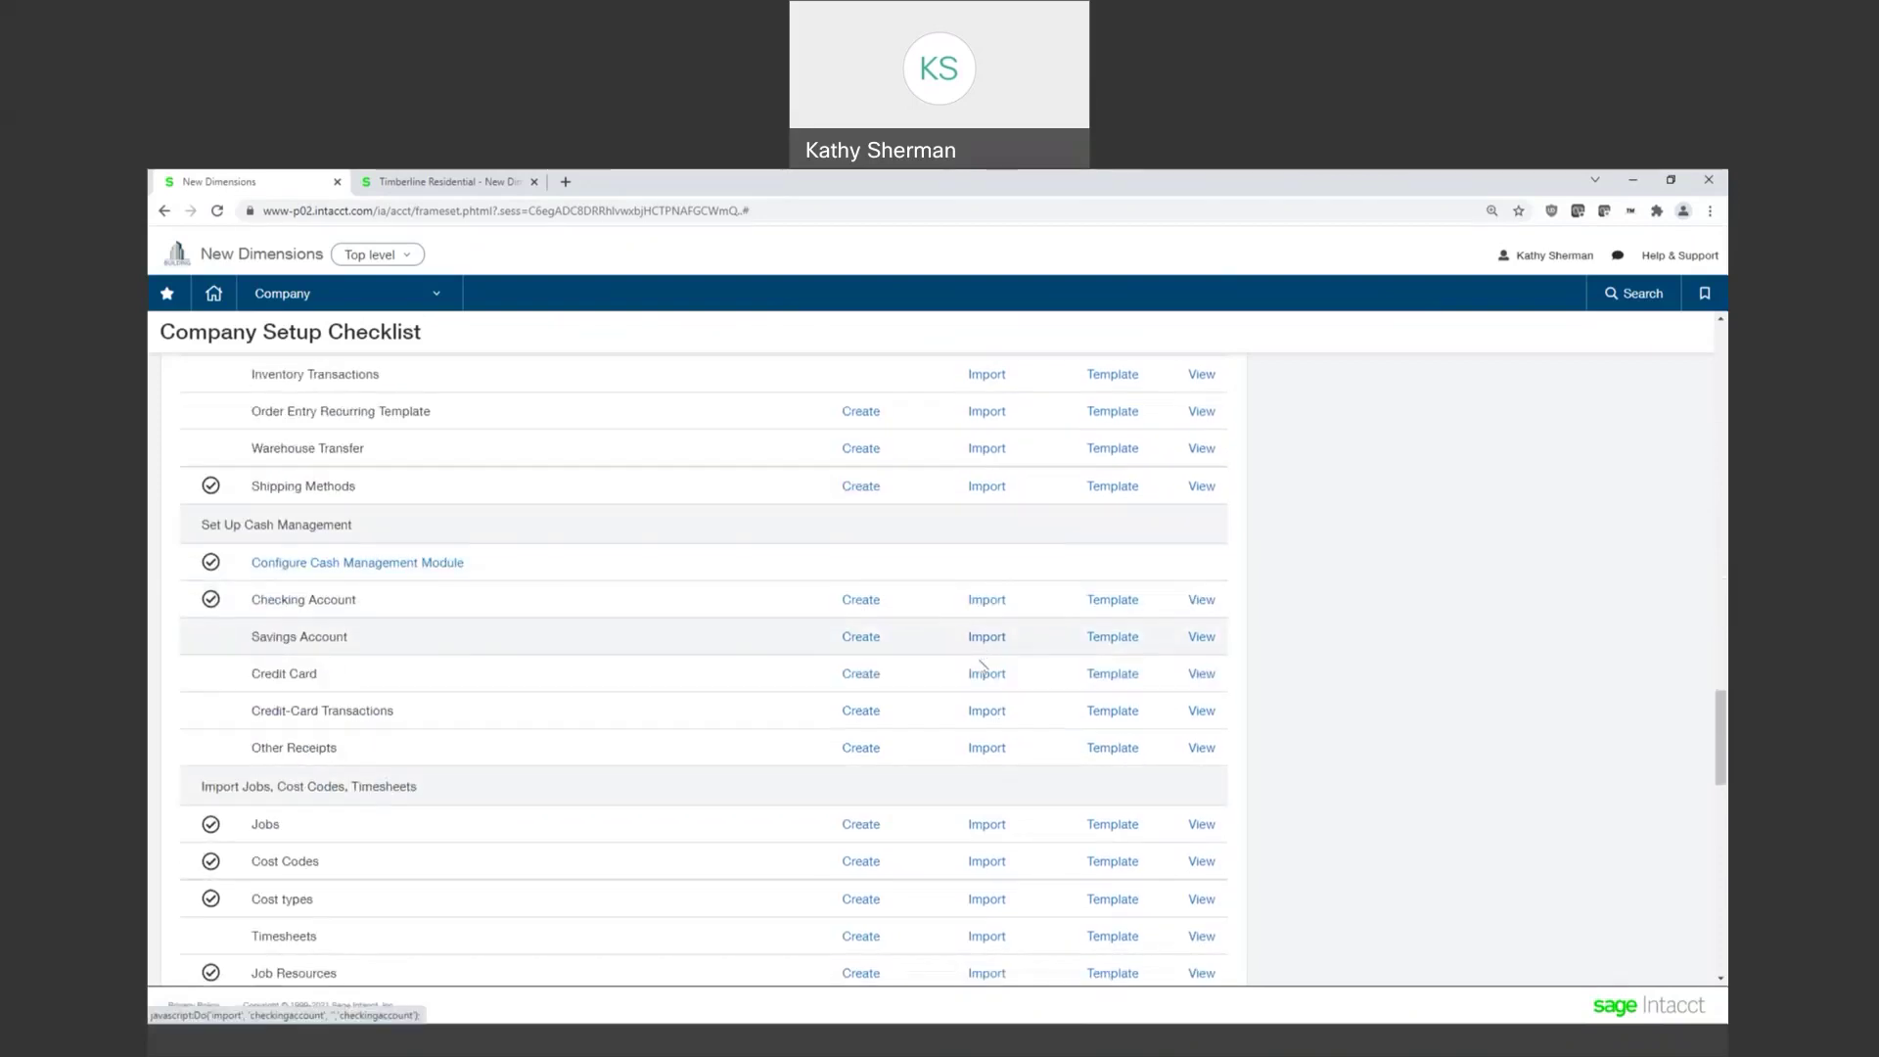
{"action": "scroll", "coordinate": [1008, 749], "scroll_direction": "down", "scroll_amount": 1}
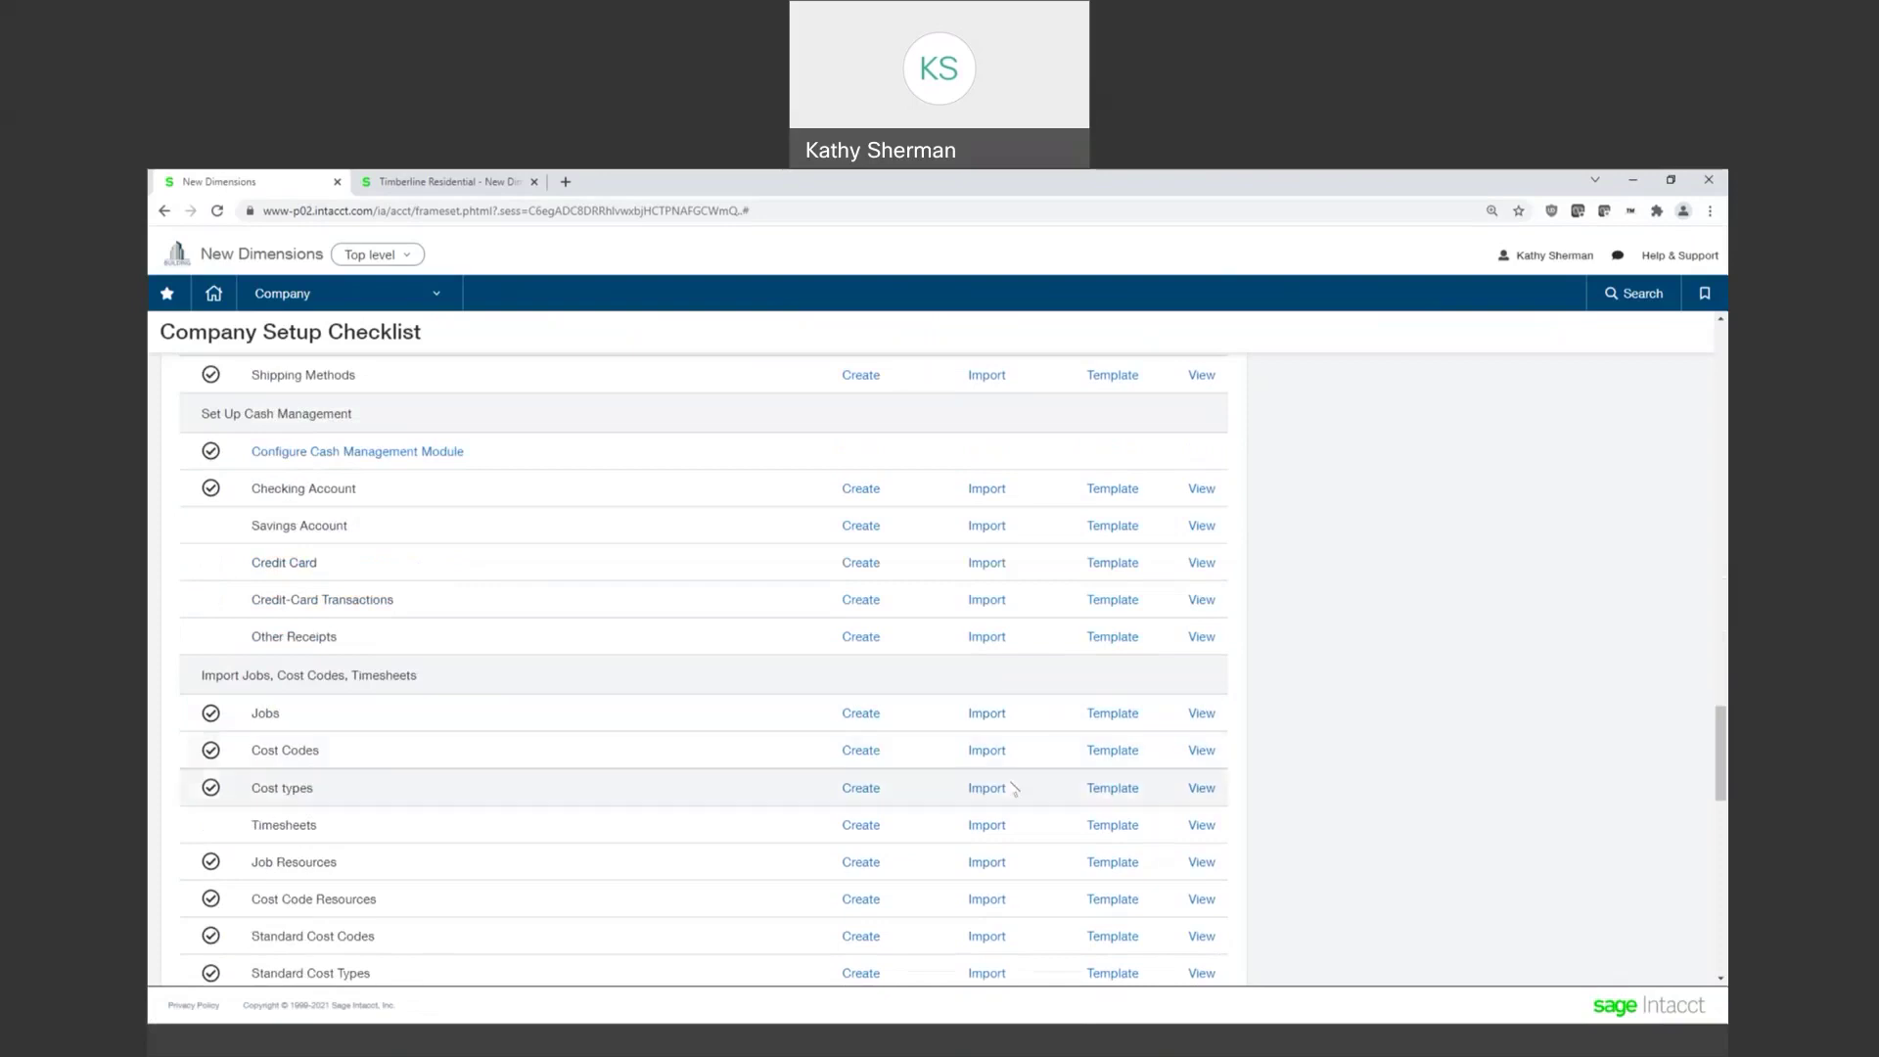
{"action": "scroll", "coordinate": [1015, 788], "scroll_direction": "down", "scroll_amount": 2}
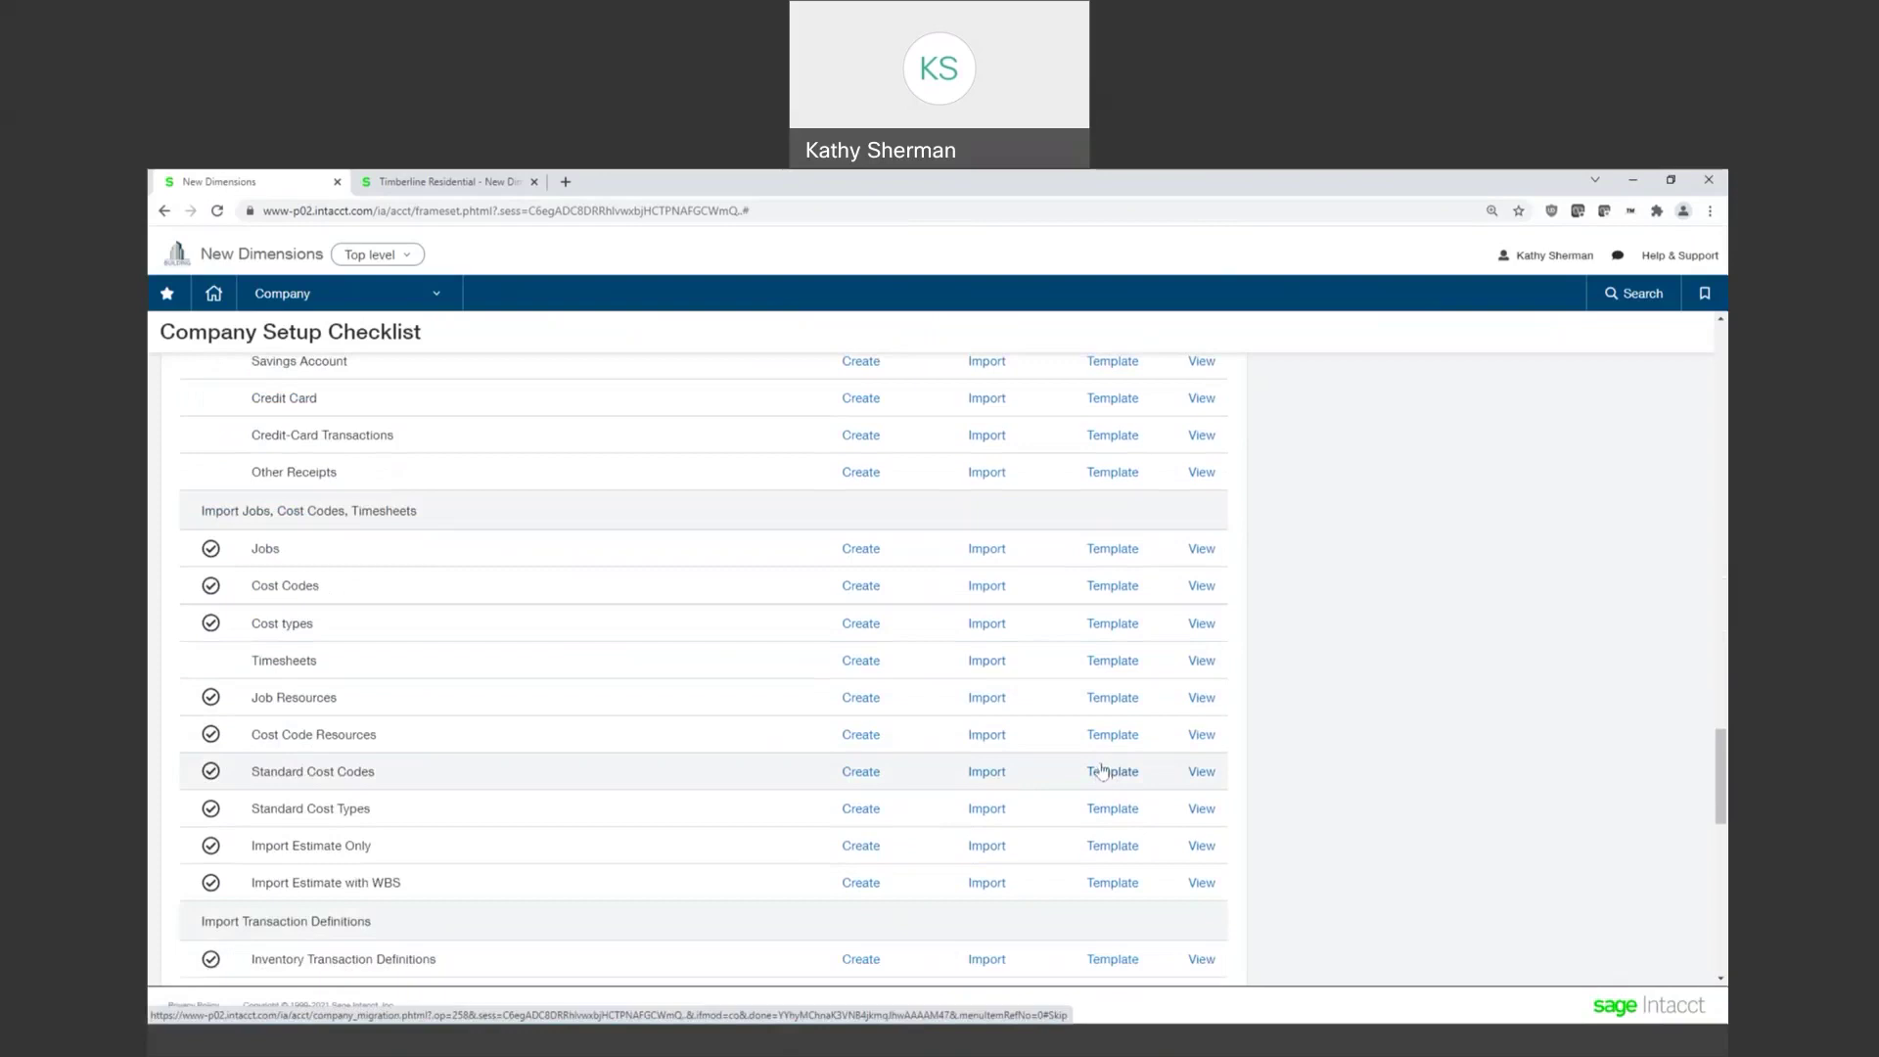
Open the General Ledger Journal Entries list showing all 20 journals
{"action": "left_click", "coordinate": [308, 299]}
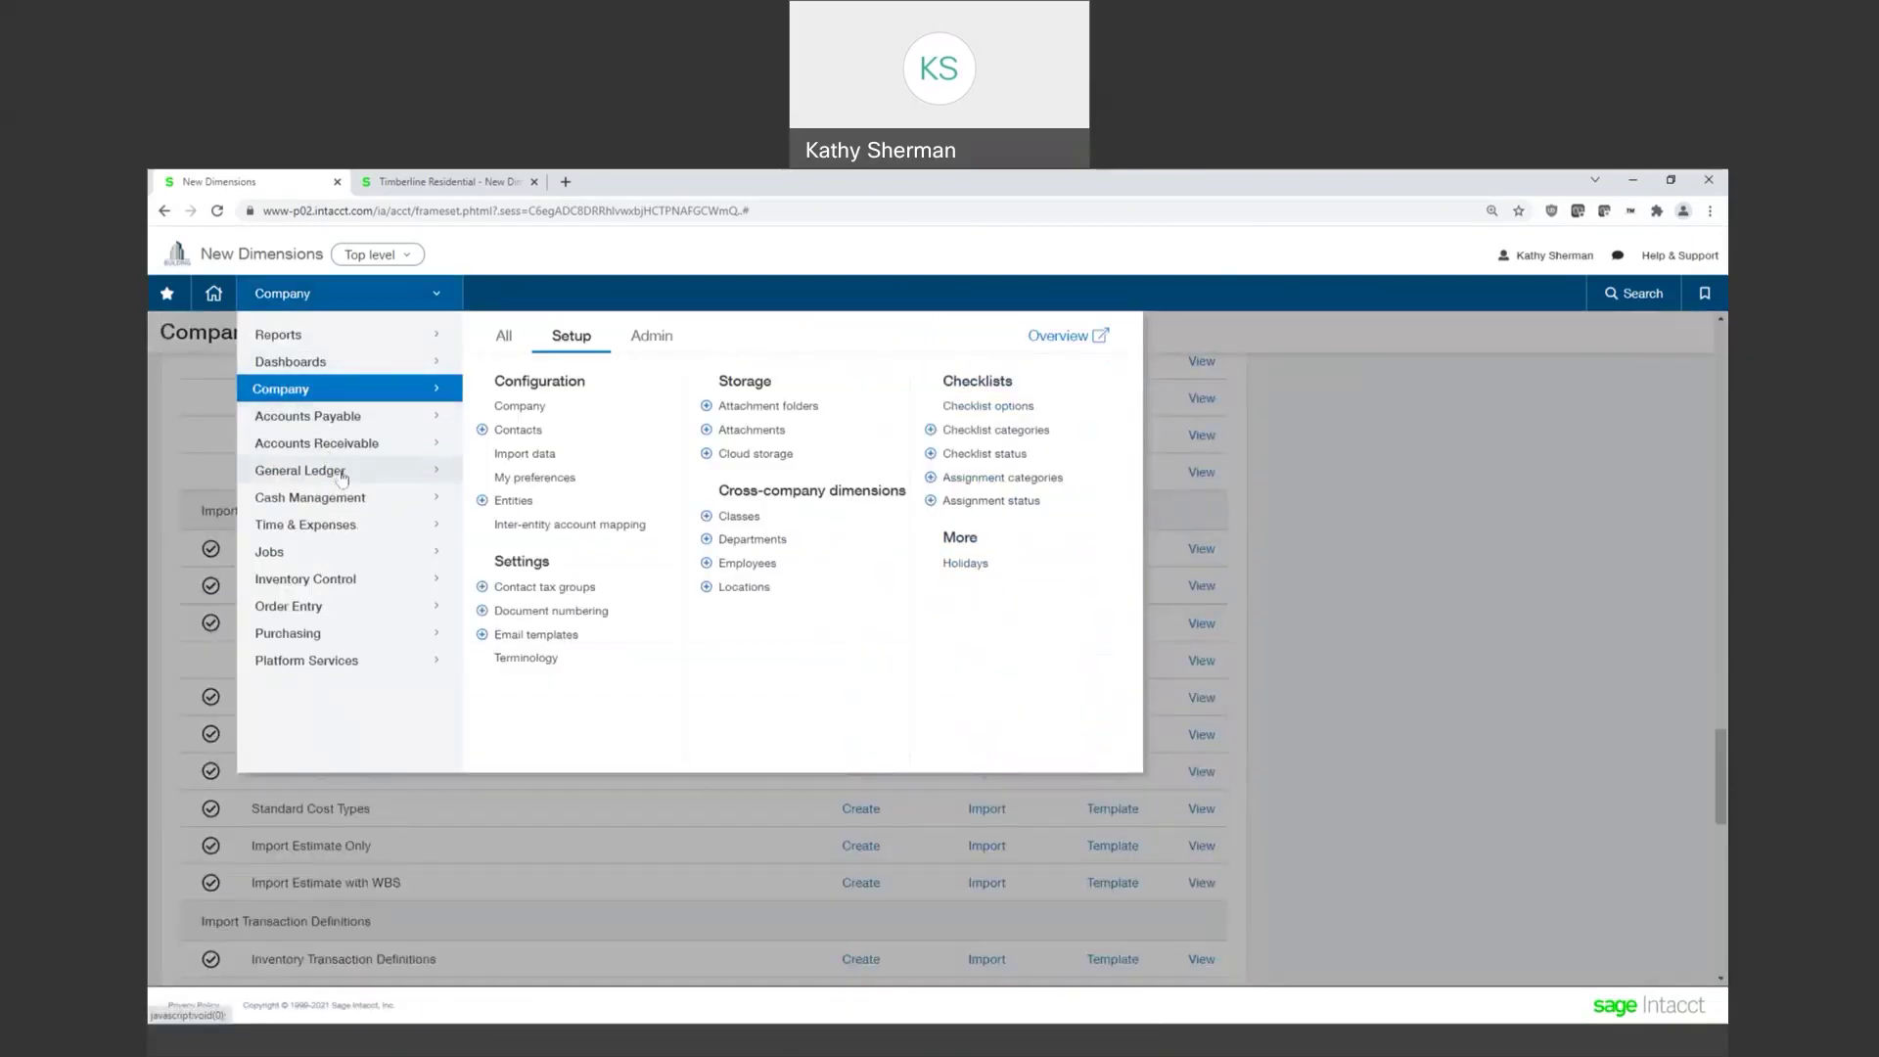
{"action": "mouse_move", "coordinate": [341, 478]}
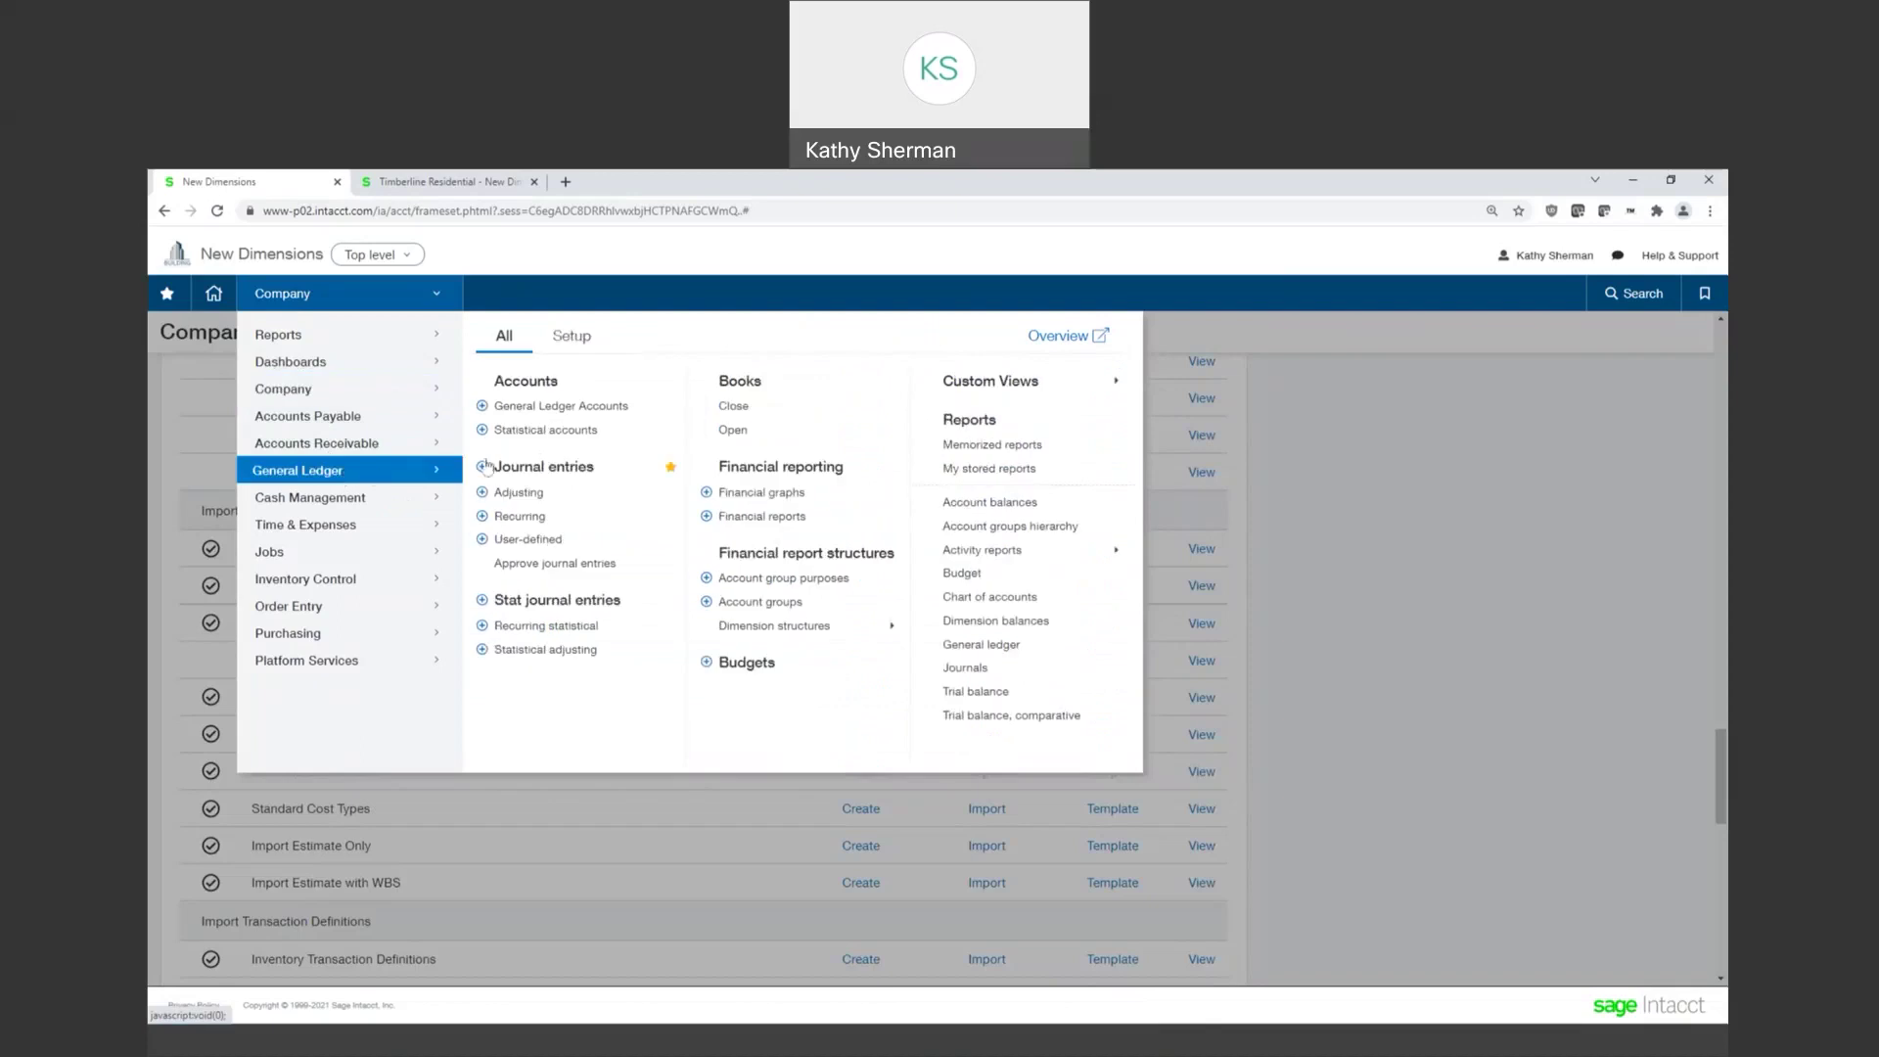
{"action": "left_click", "coordinate": [533, 470]}
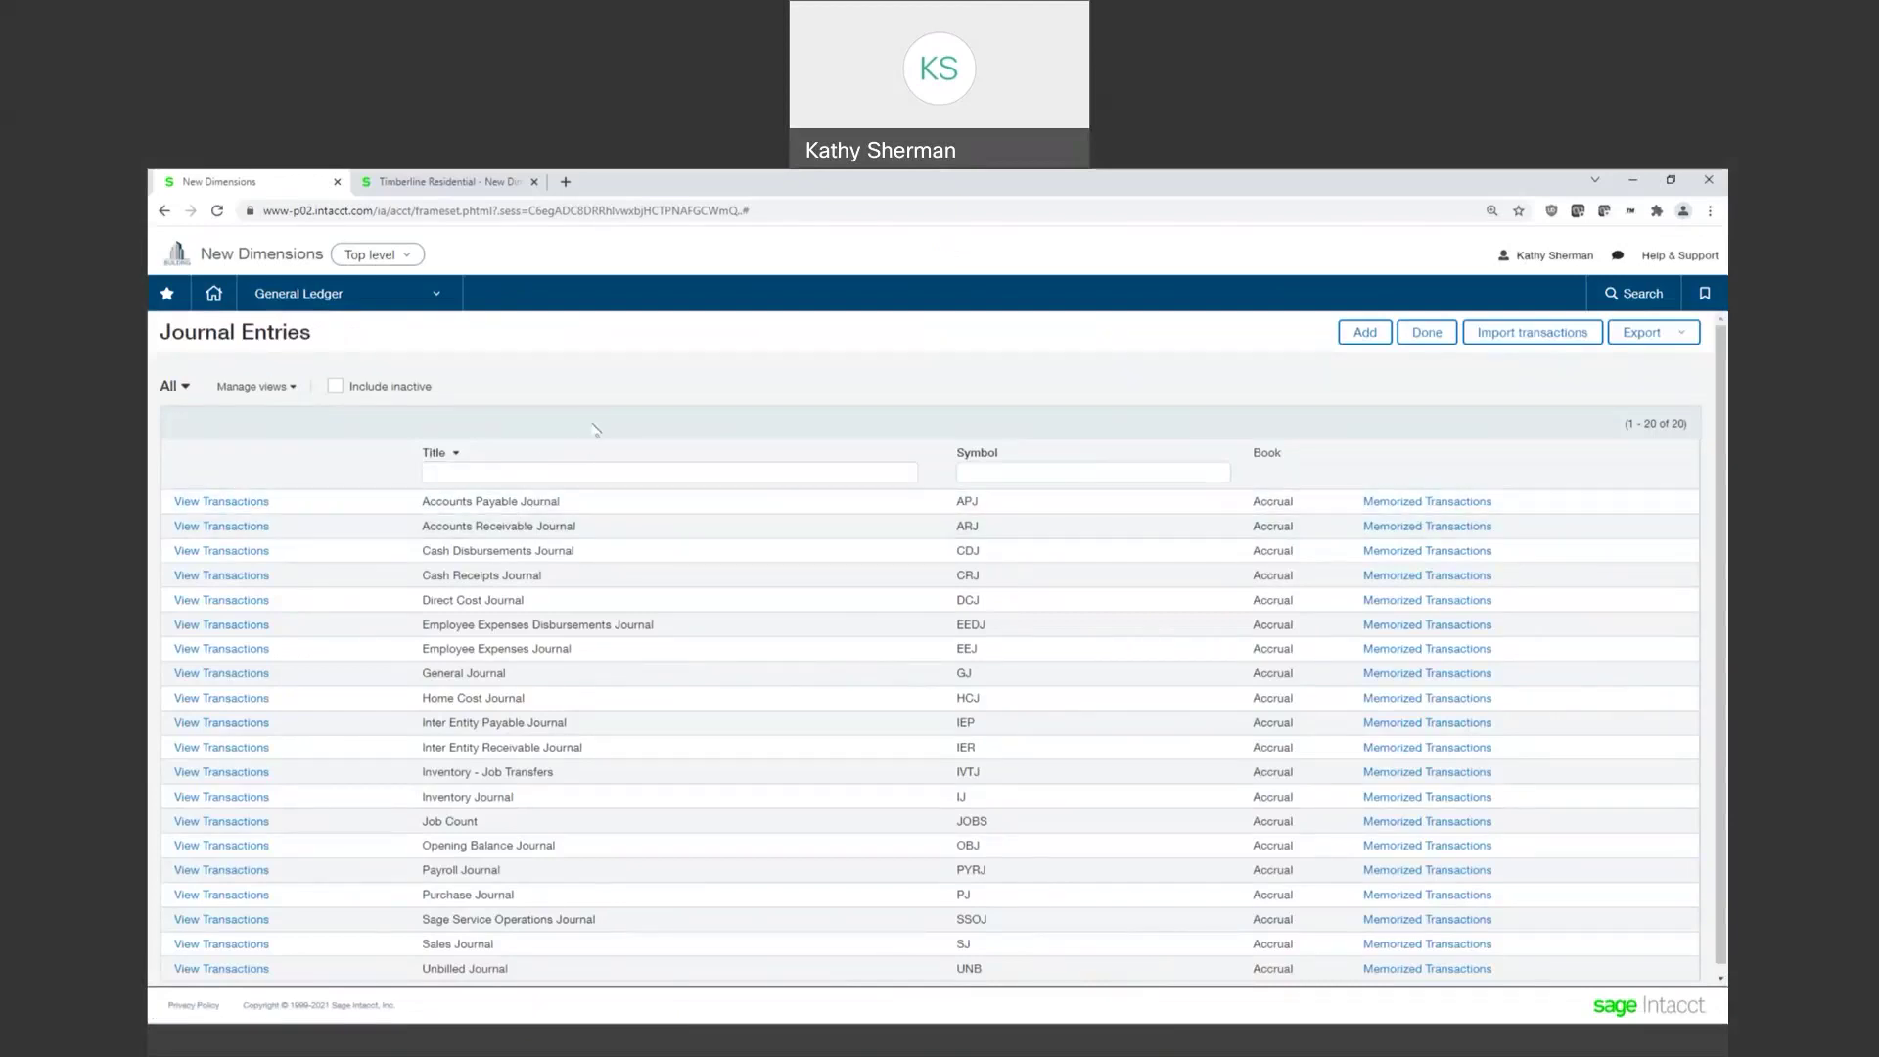
Choose the Home Closing Template CSV as the journal entries file to import
{"action": "left_click", "coordinate": [1520, 336]}
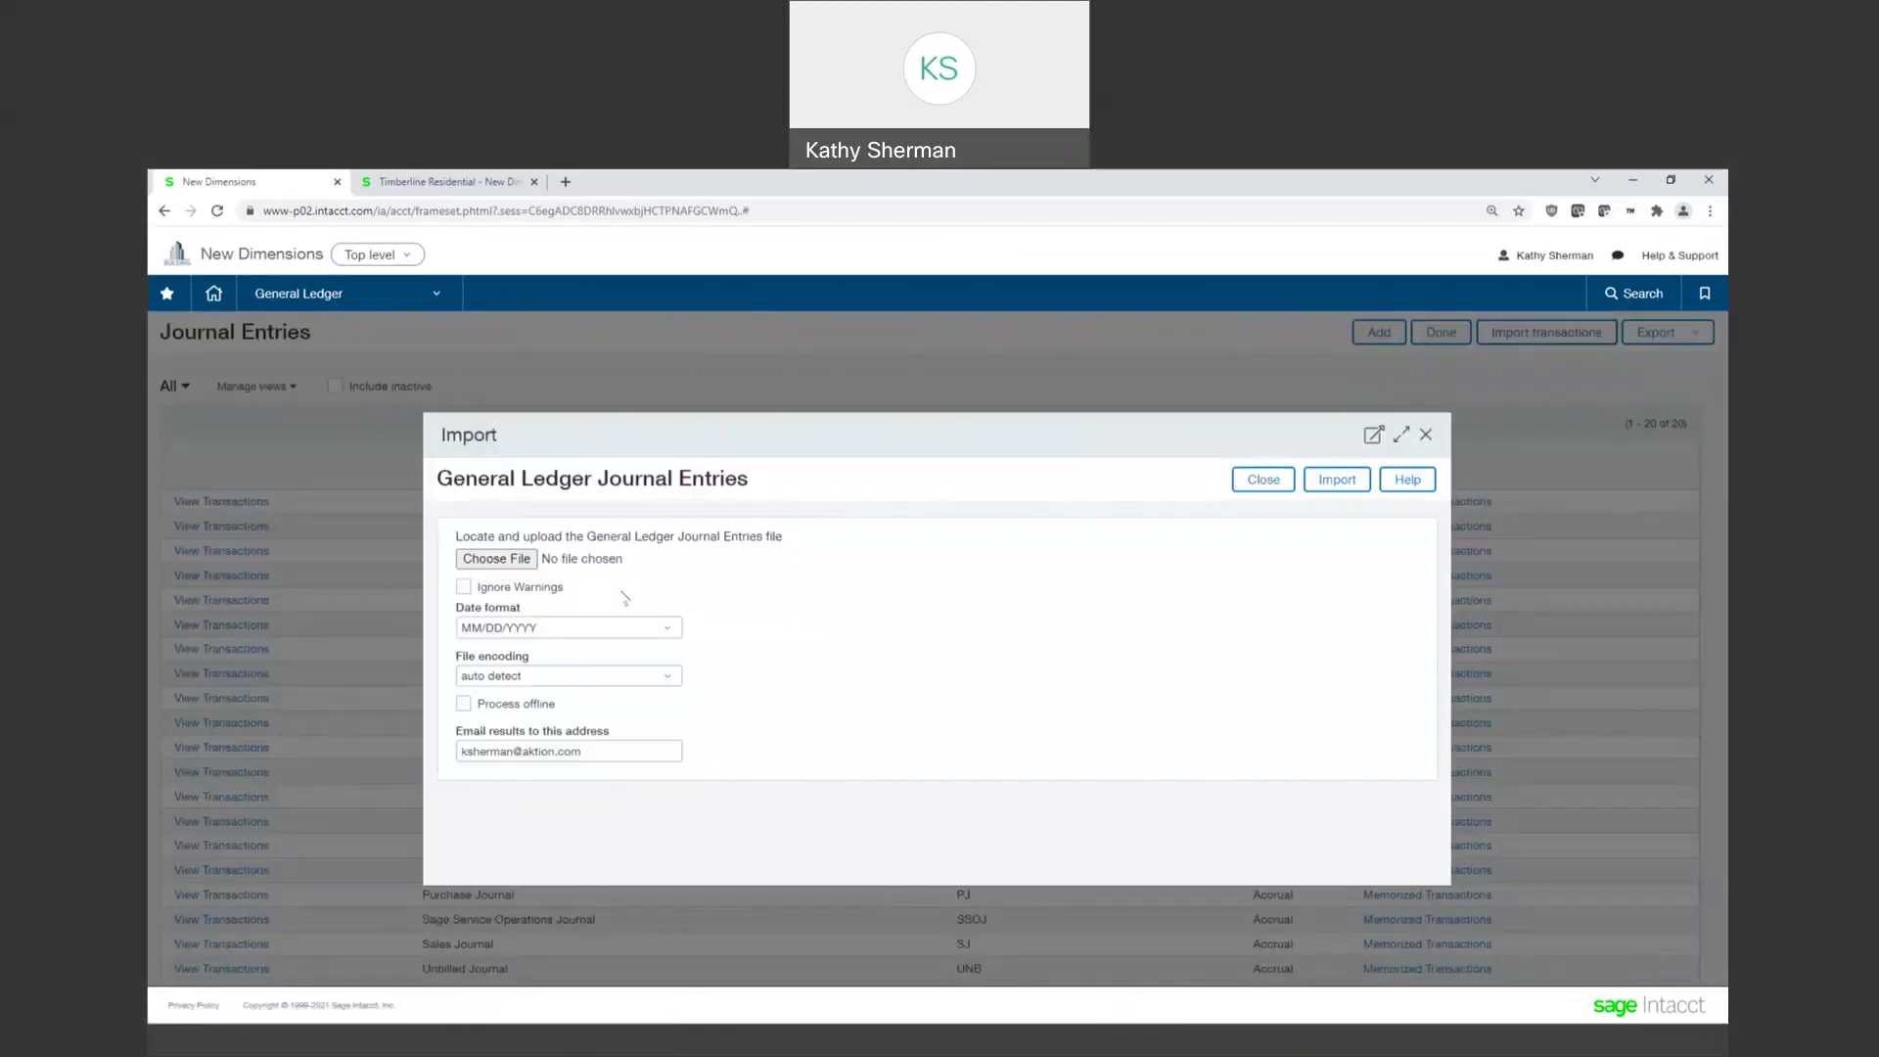
{"action": "left_click", "coordinate": [518, 560]}
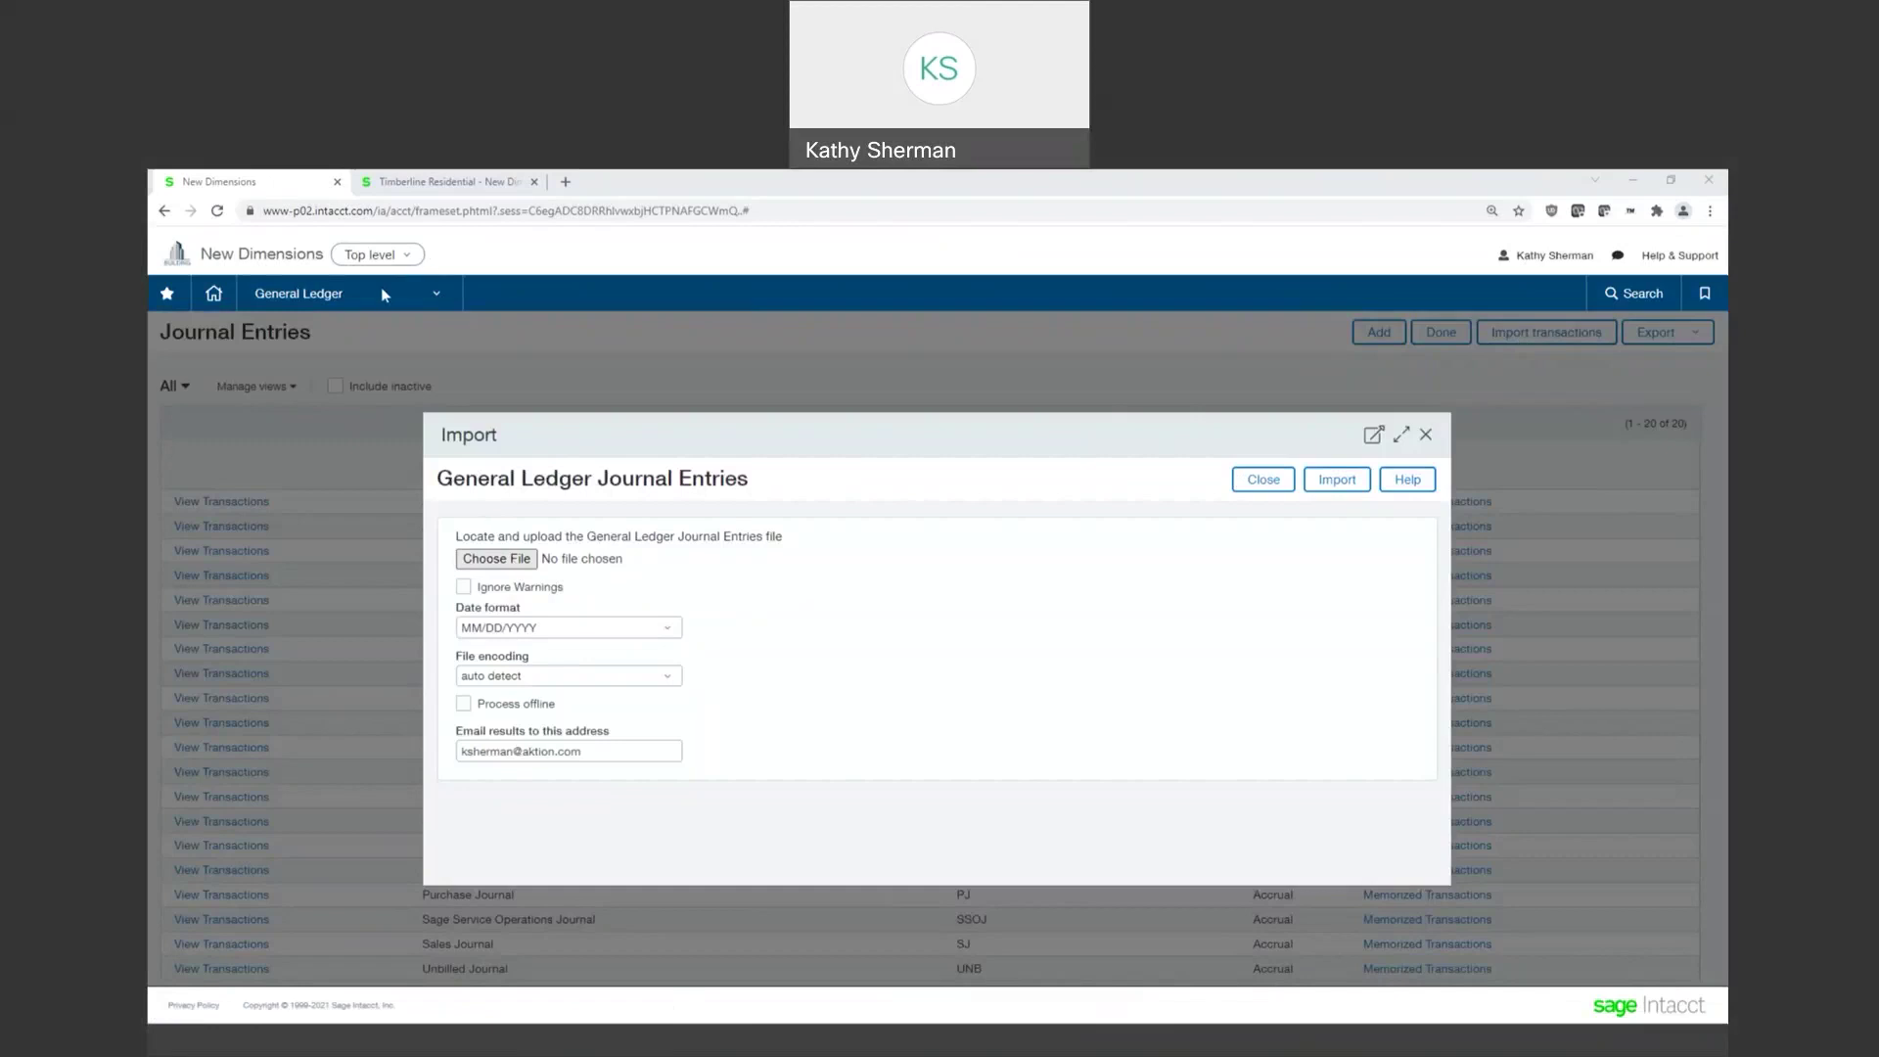
{"action": "double_click", "coordinate": [804, 705]}
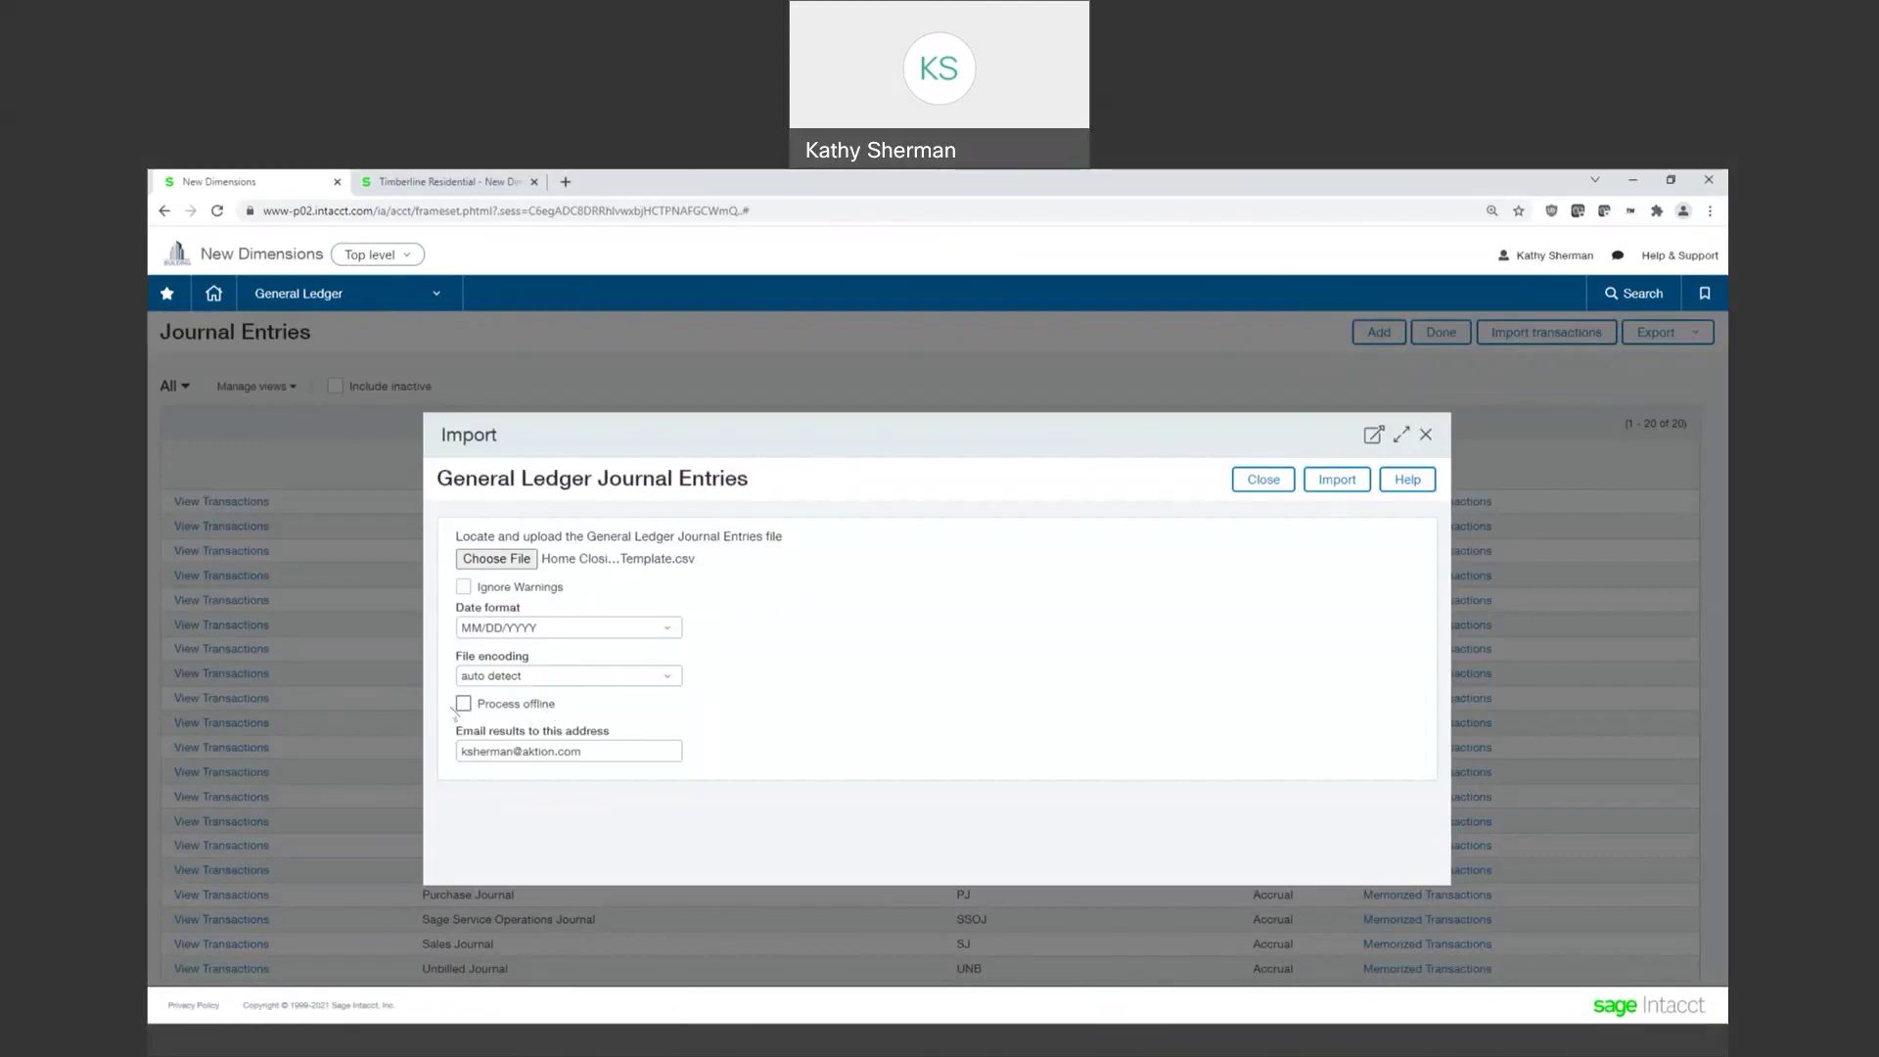
Run the import, which reports 0 journal entries imported and 1 with errors
{"action": "left_click", "coordinate": [1359, 487]}
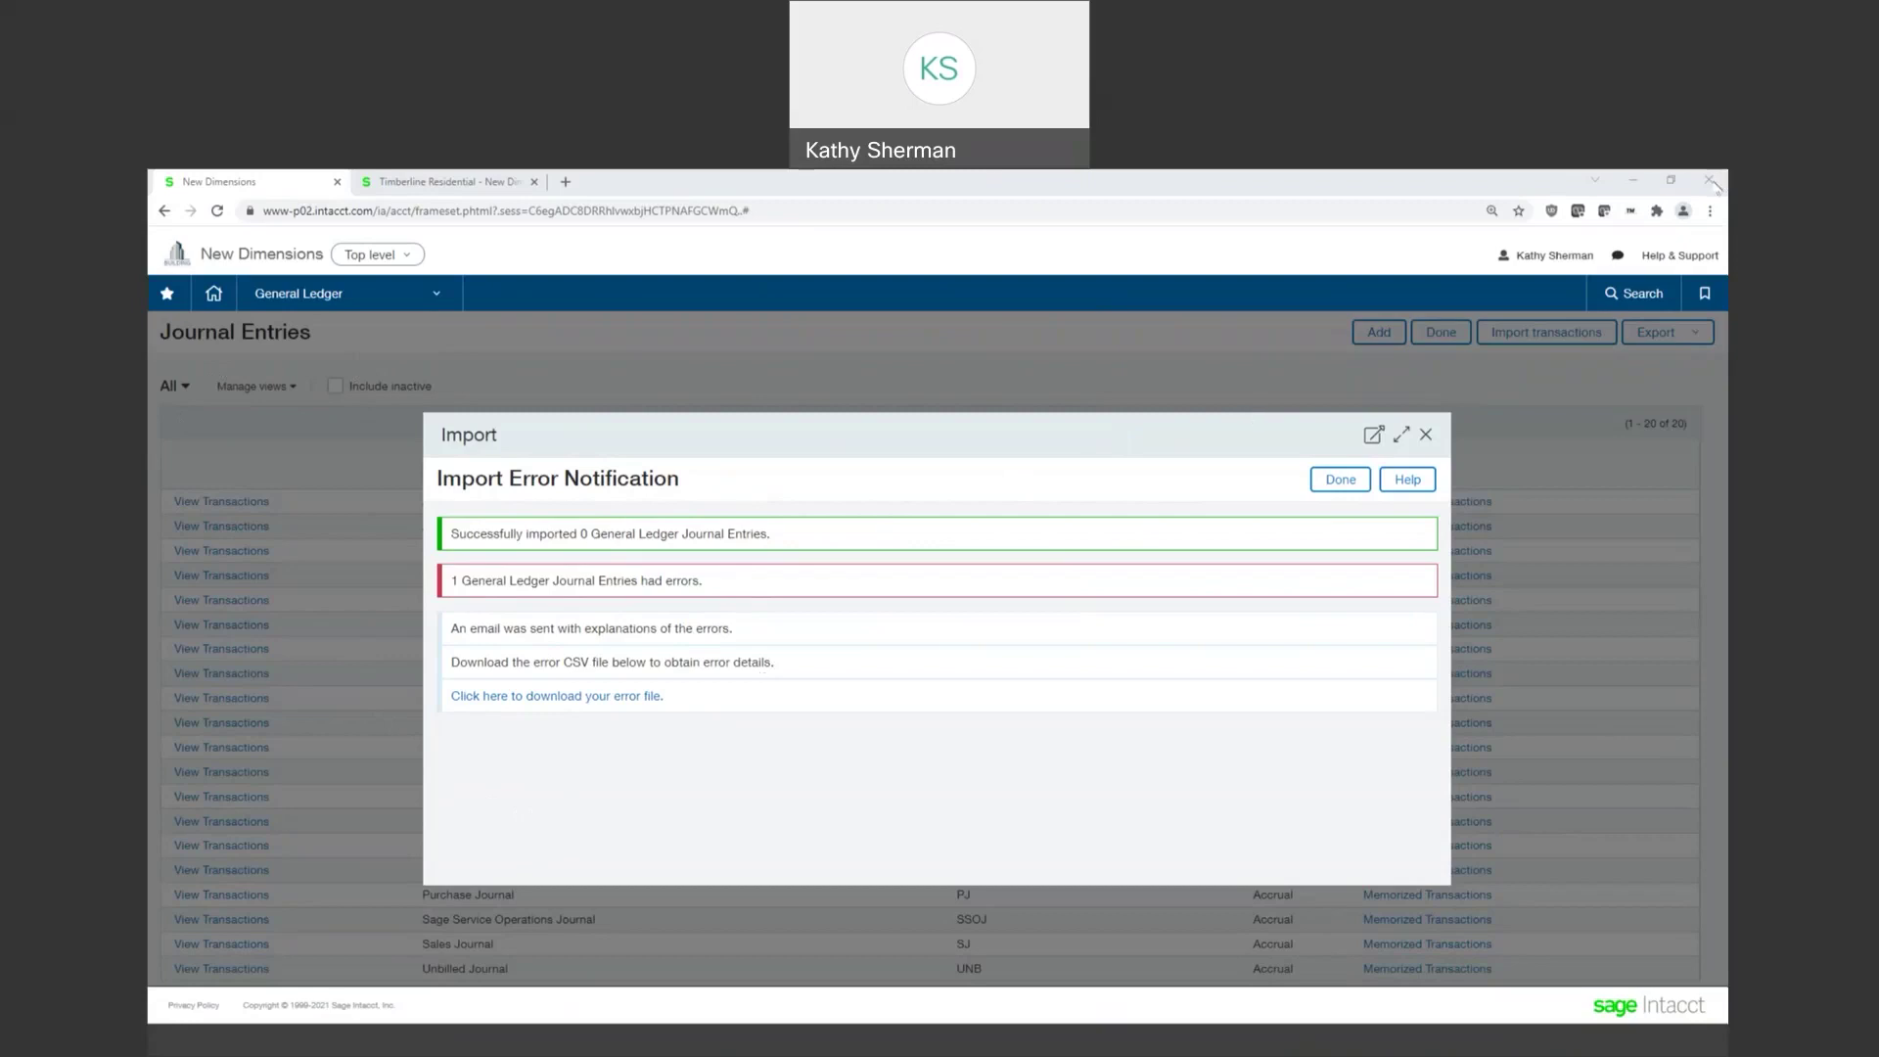
Dismiss the error notice, switch to Timberline Residential, and open its General Ledger Journal Entries
{"action": "left_click", "coordinate": [1426, 435]}
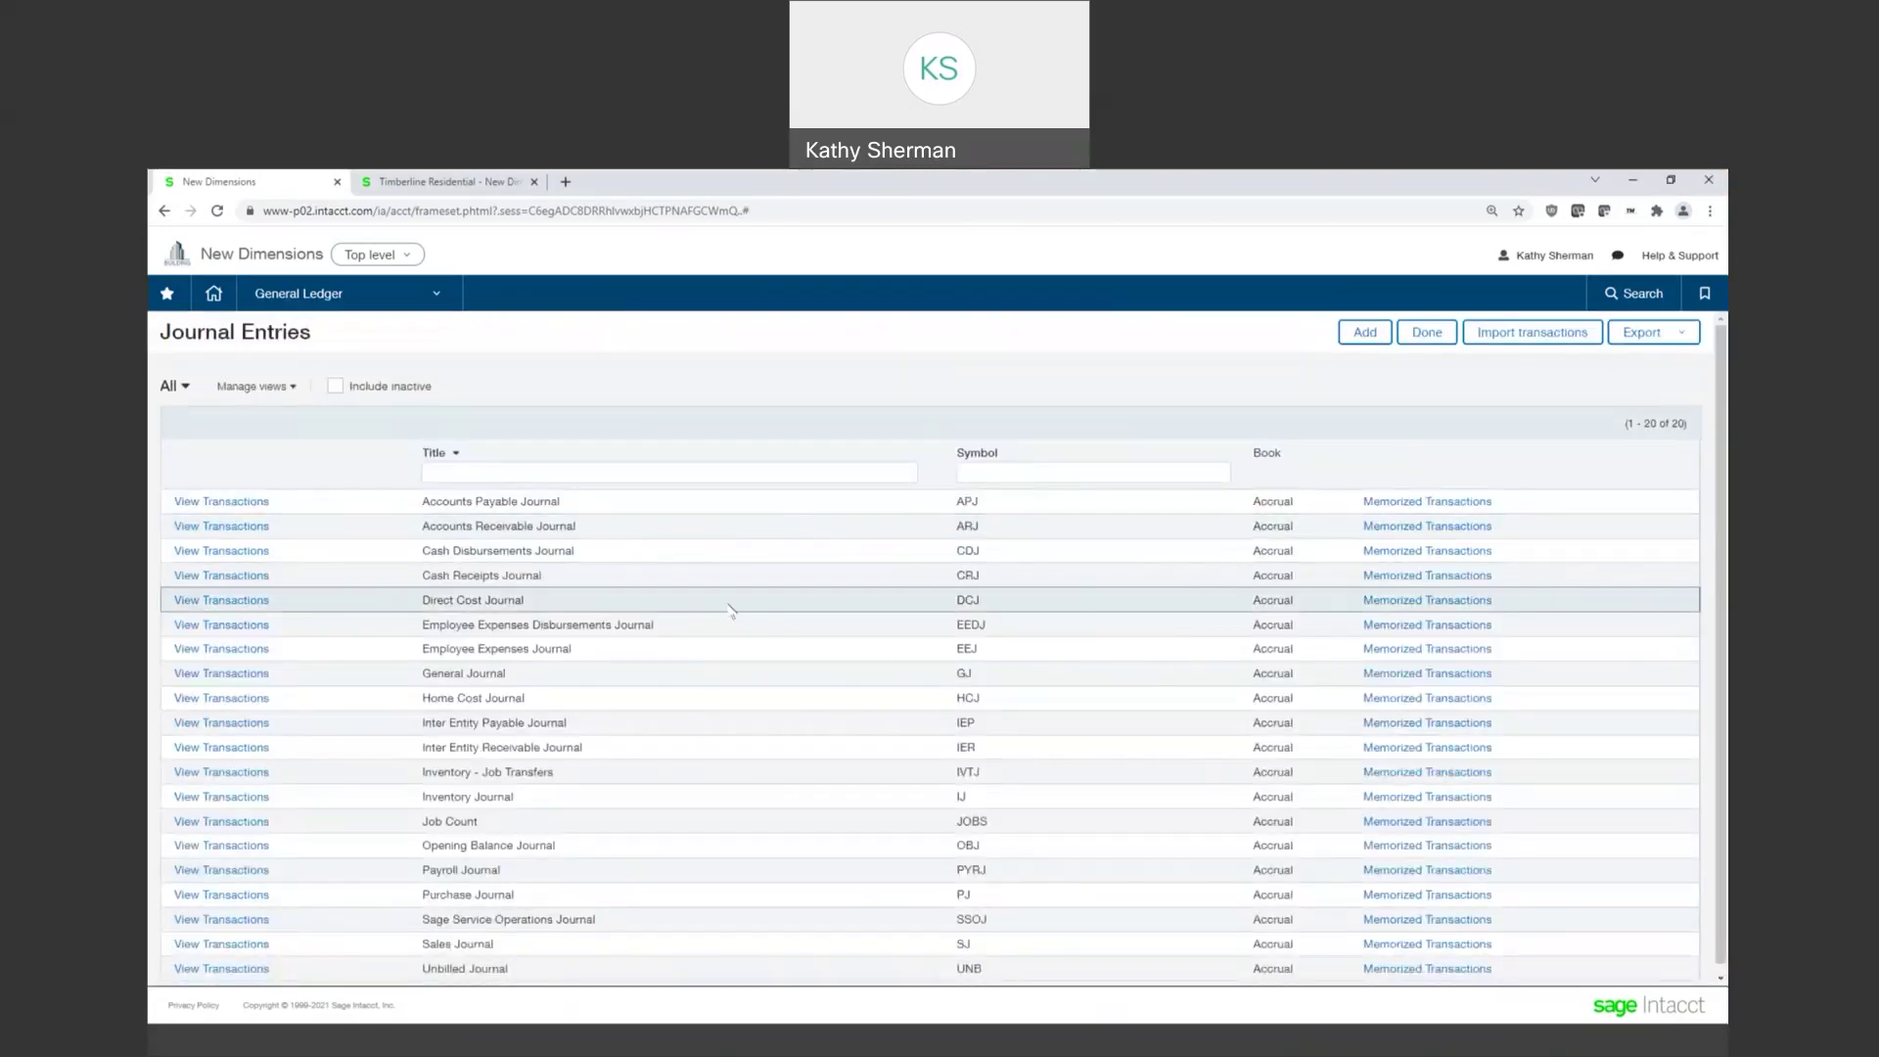
{"action": "left_click", "coordinate": [455, 183]}
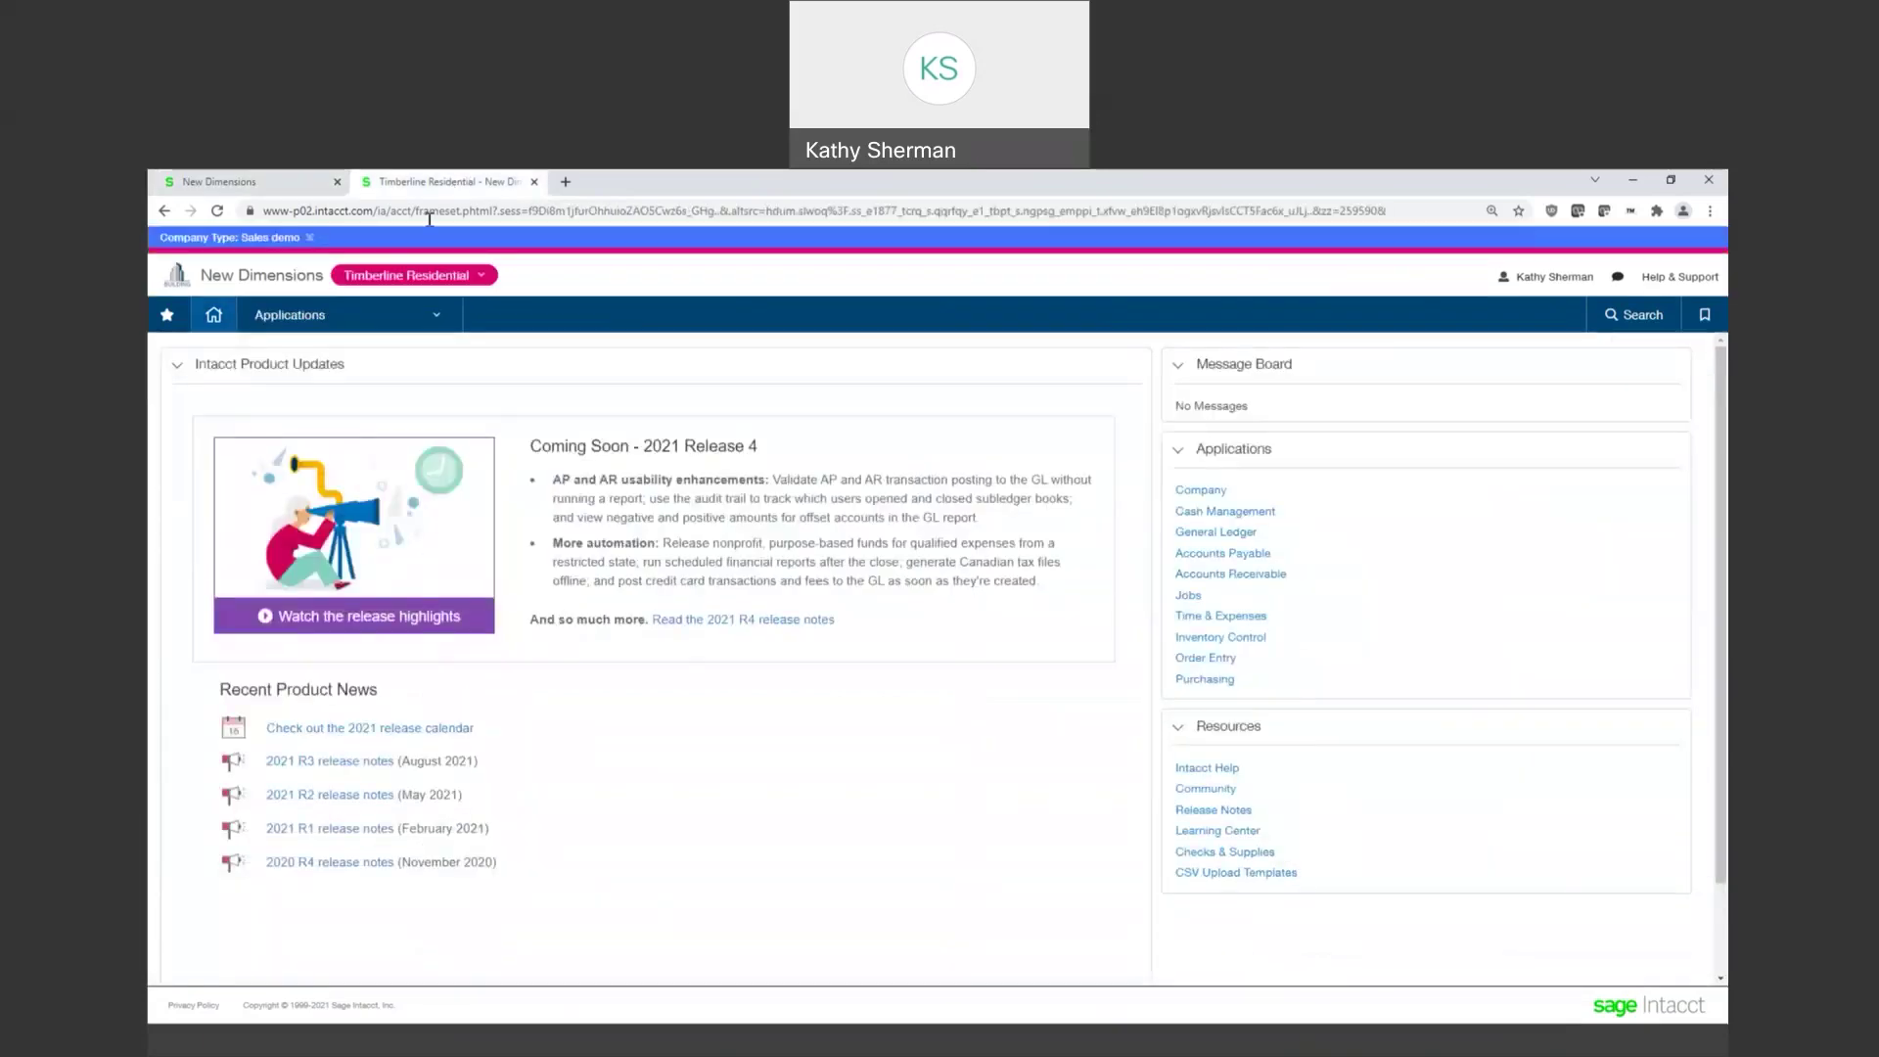
{"action": "left_click", "coordinate": [437, 319]}
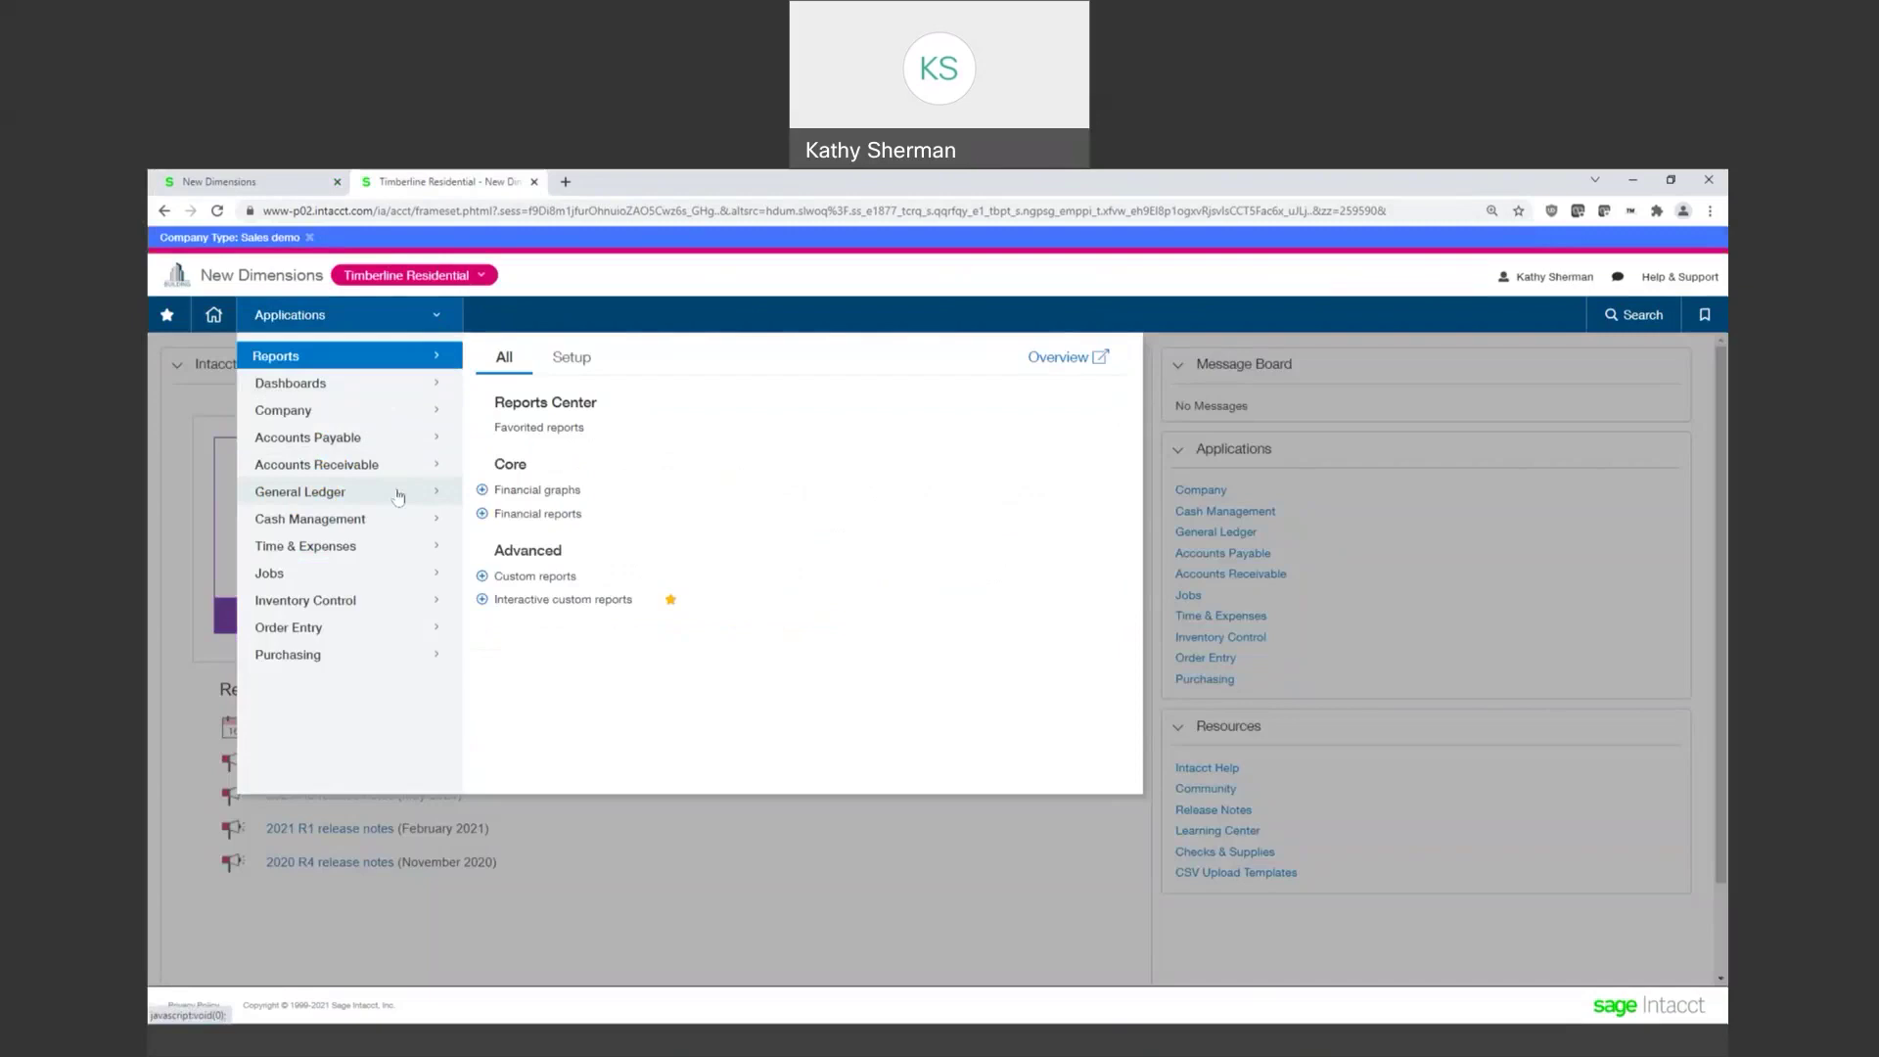
{"action": "mouse_move", "coordinate": [398, 497]}
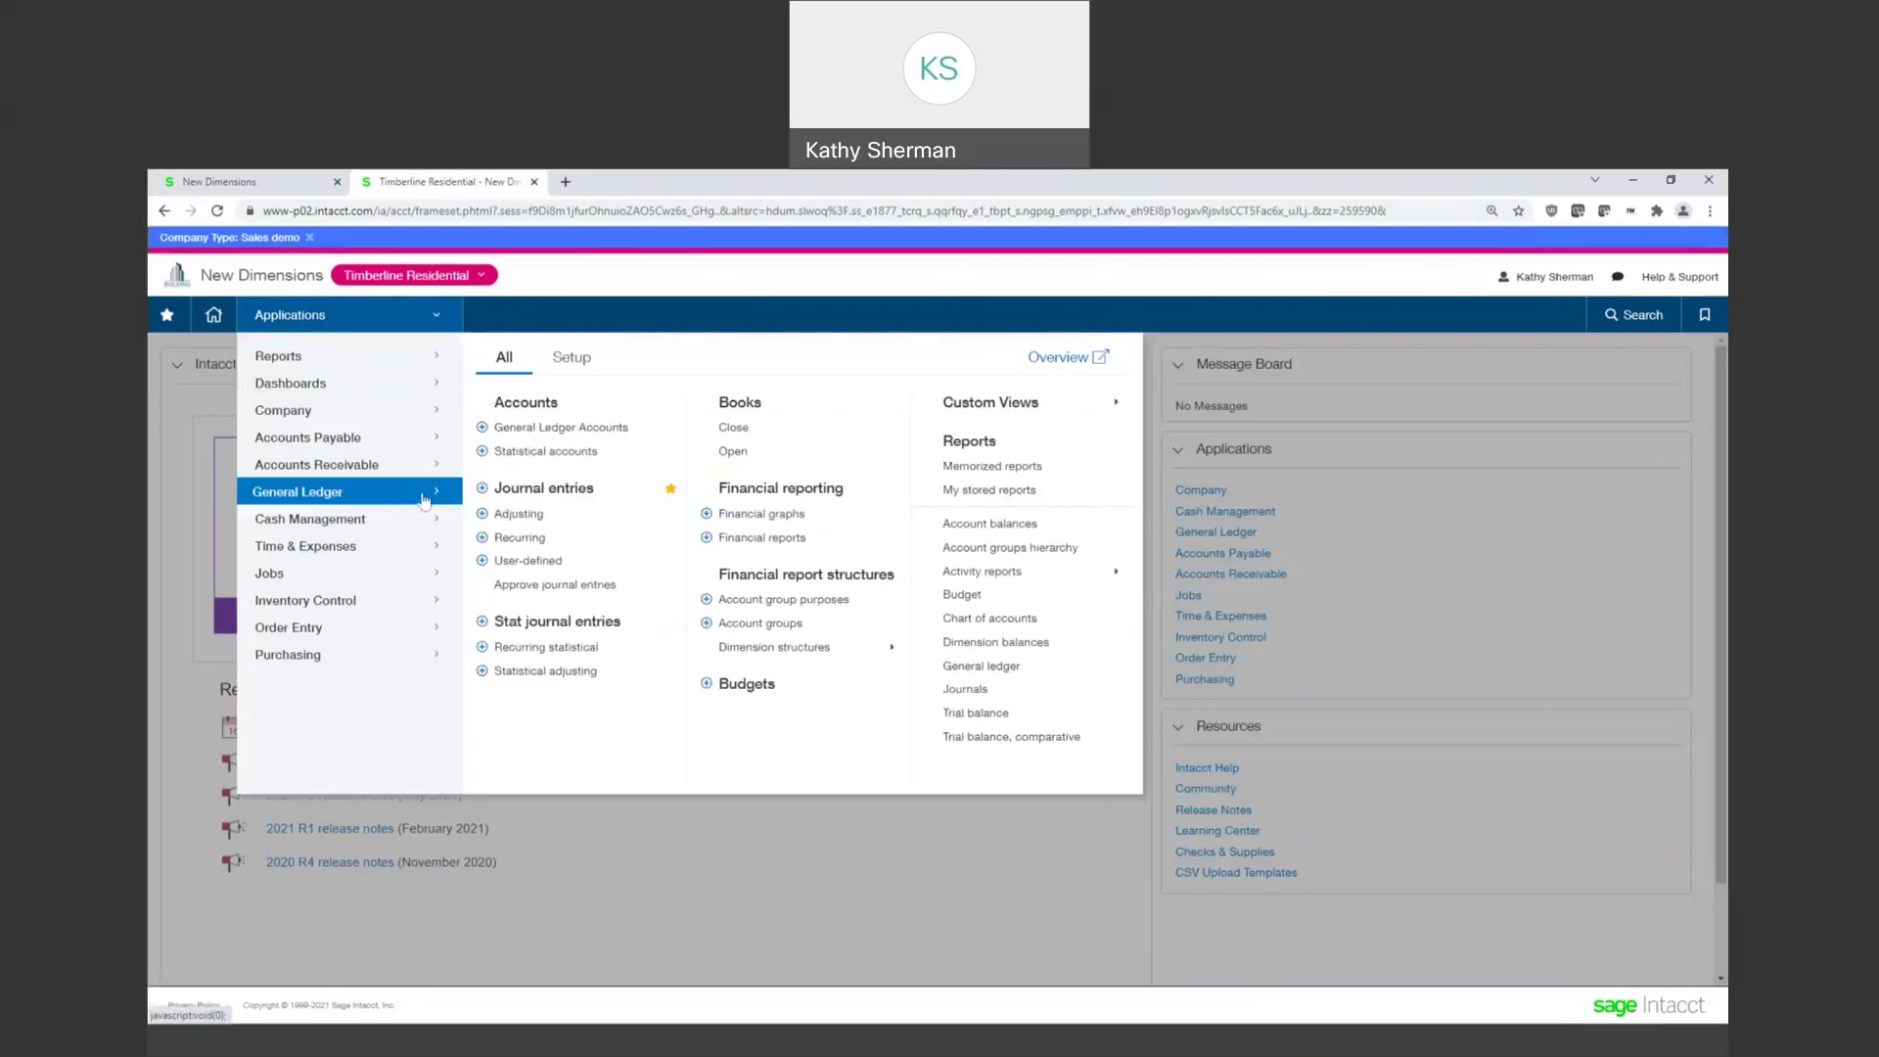
{"action": "left_click", "coordinate": [546, 488]}
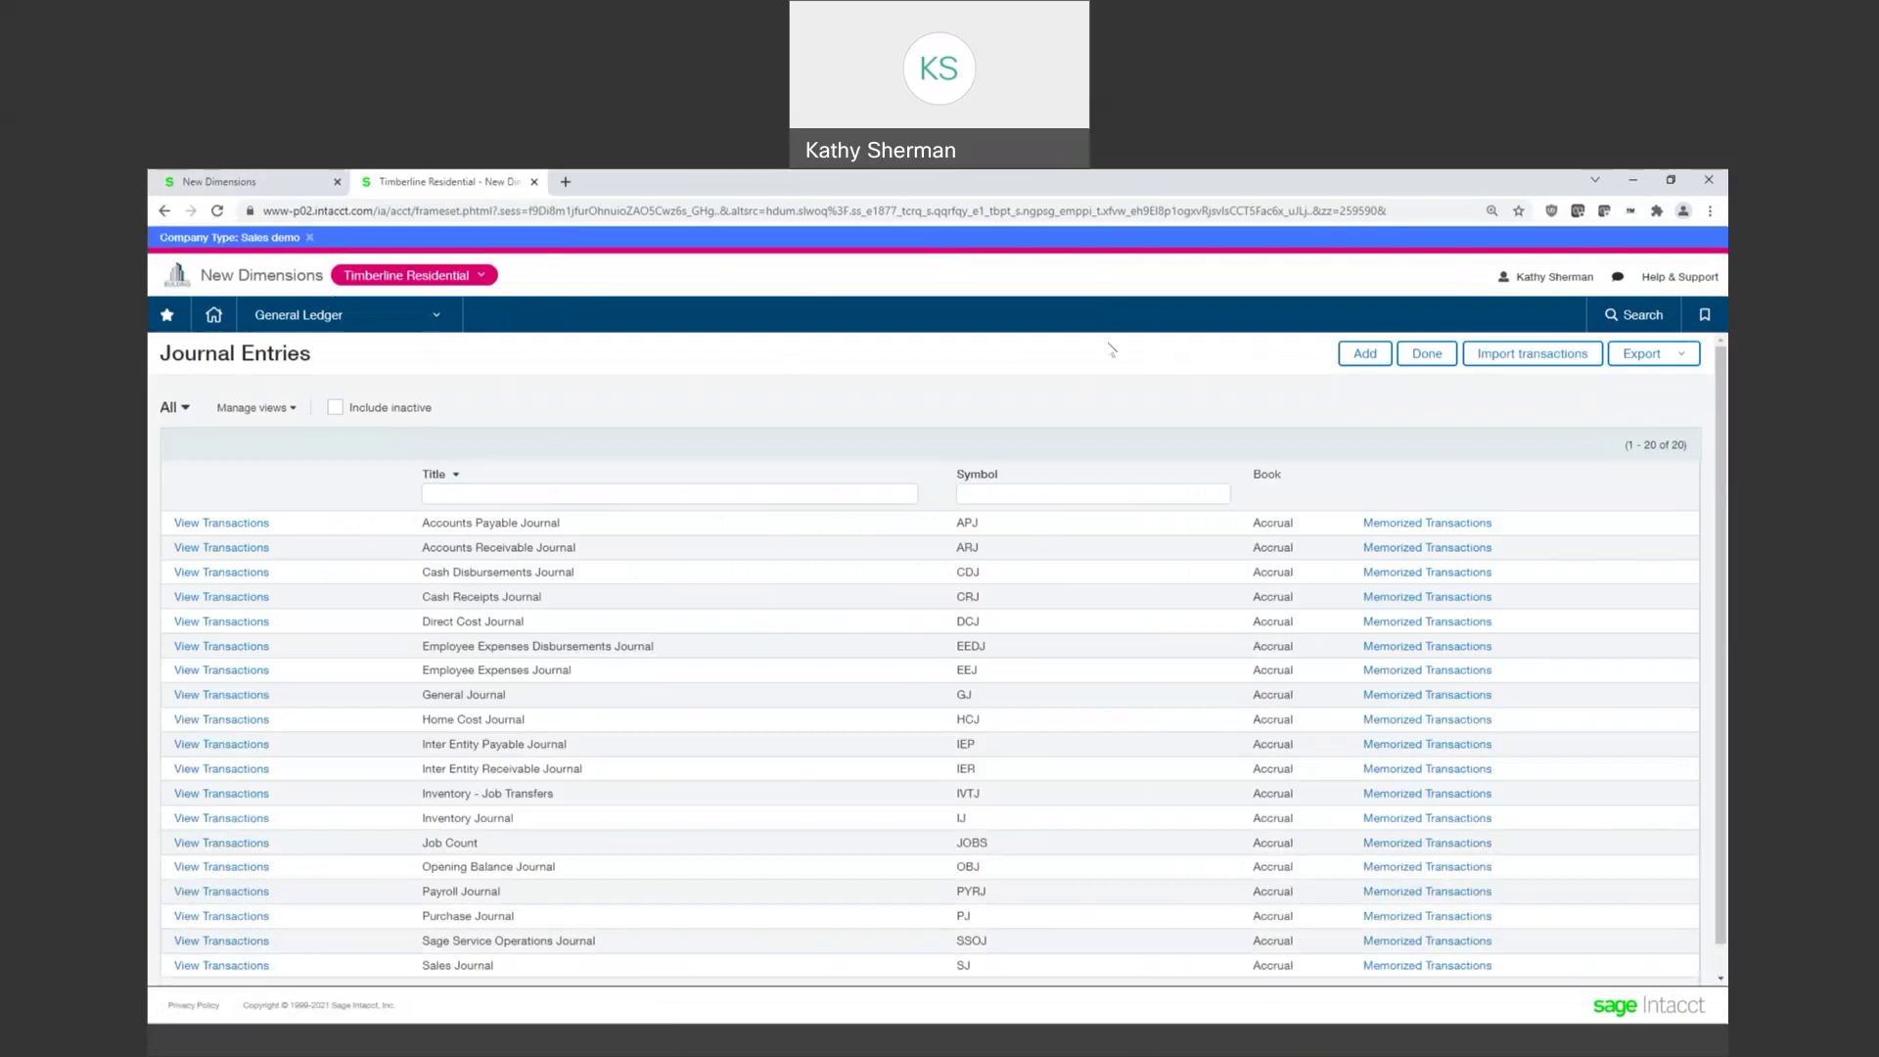
Import the Home Closing CSV into Timberline Residential, importing one journal entry successfully
{"action": "left_click", "coordinate": [1546, 362]}
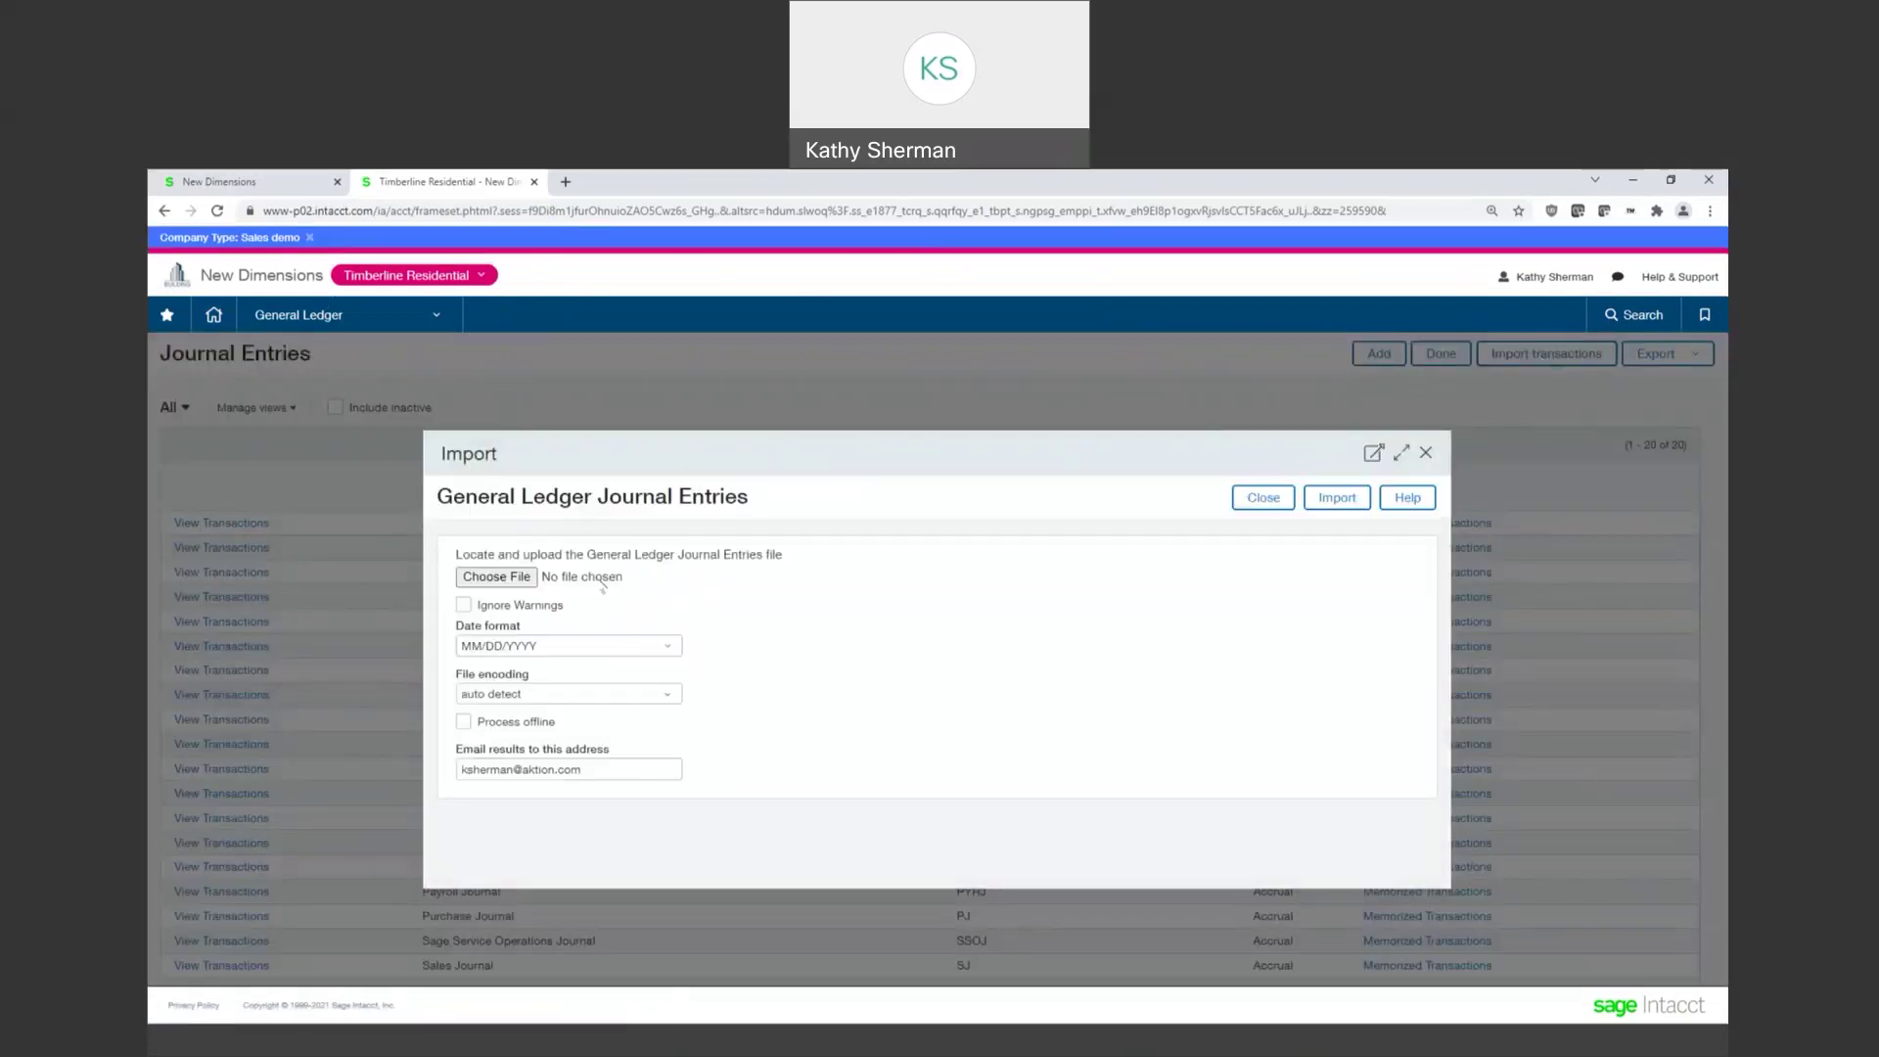
{"action": "left_click", "coordinate": [505, 579]}
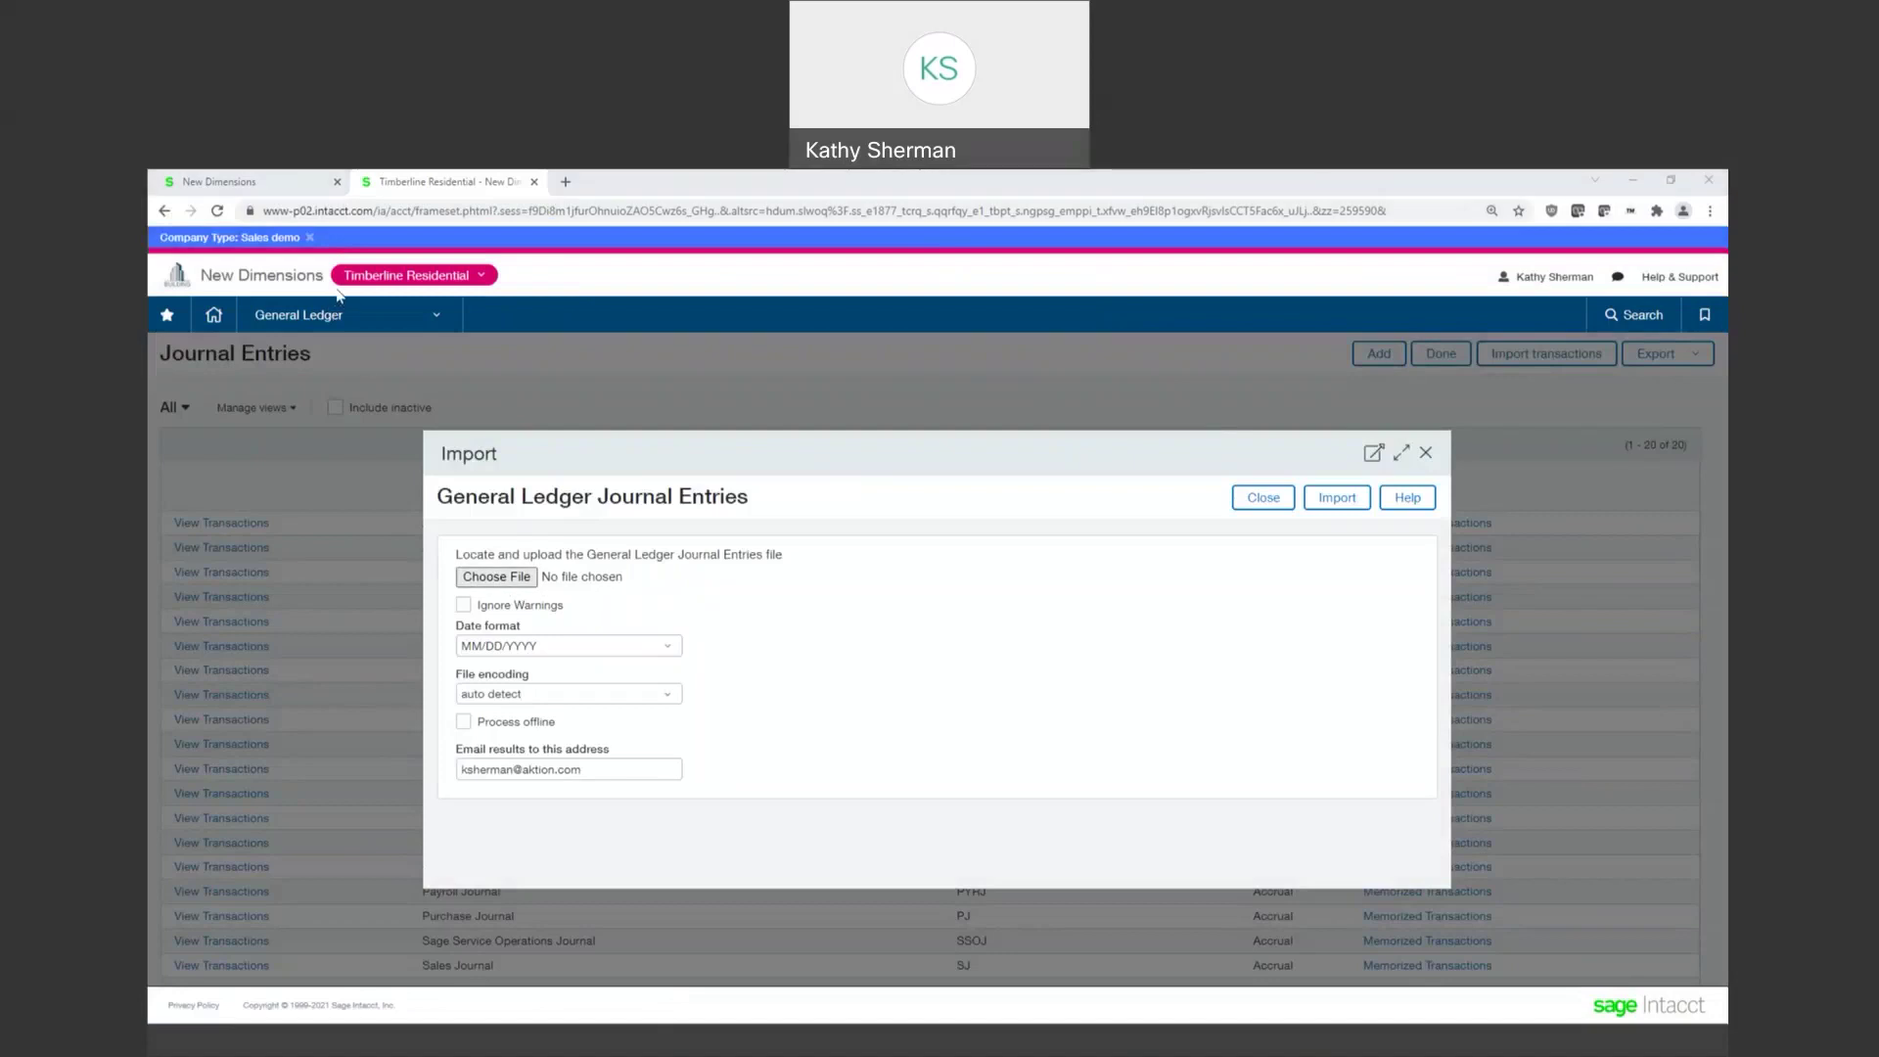
{"action": "key", "text": "Return"}
{"action": "left_click", "coordinate": [1339, 499]}
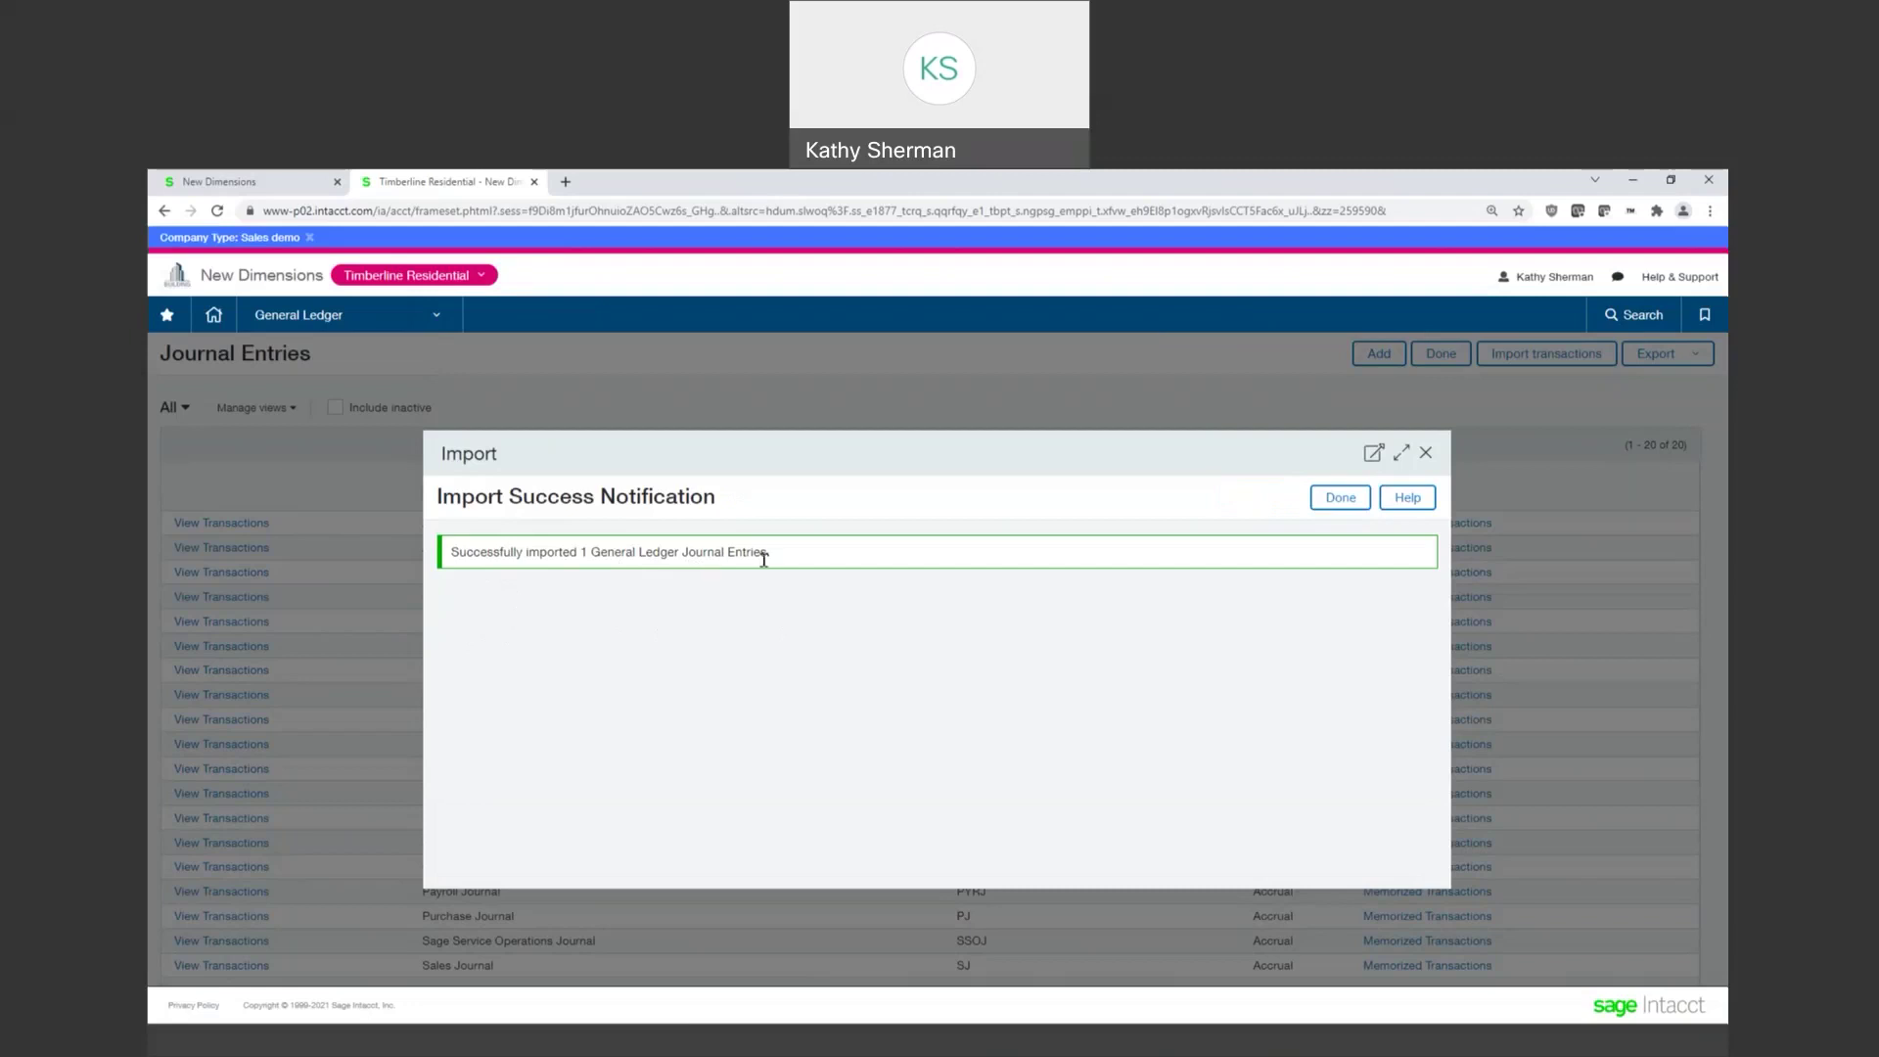
{"action": "left_click", "coordinate": [1327, 506]}
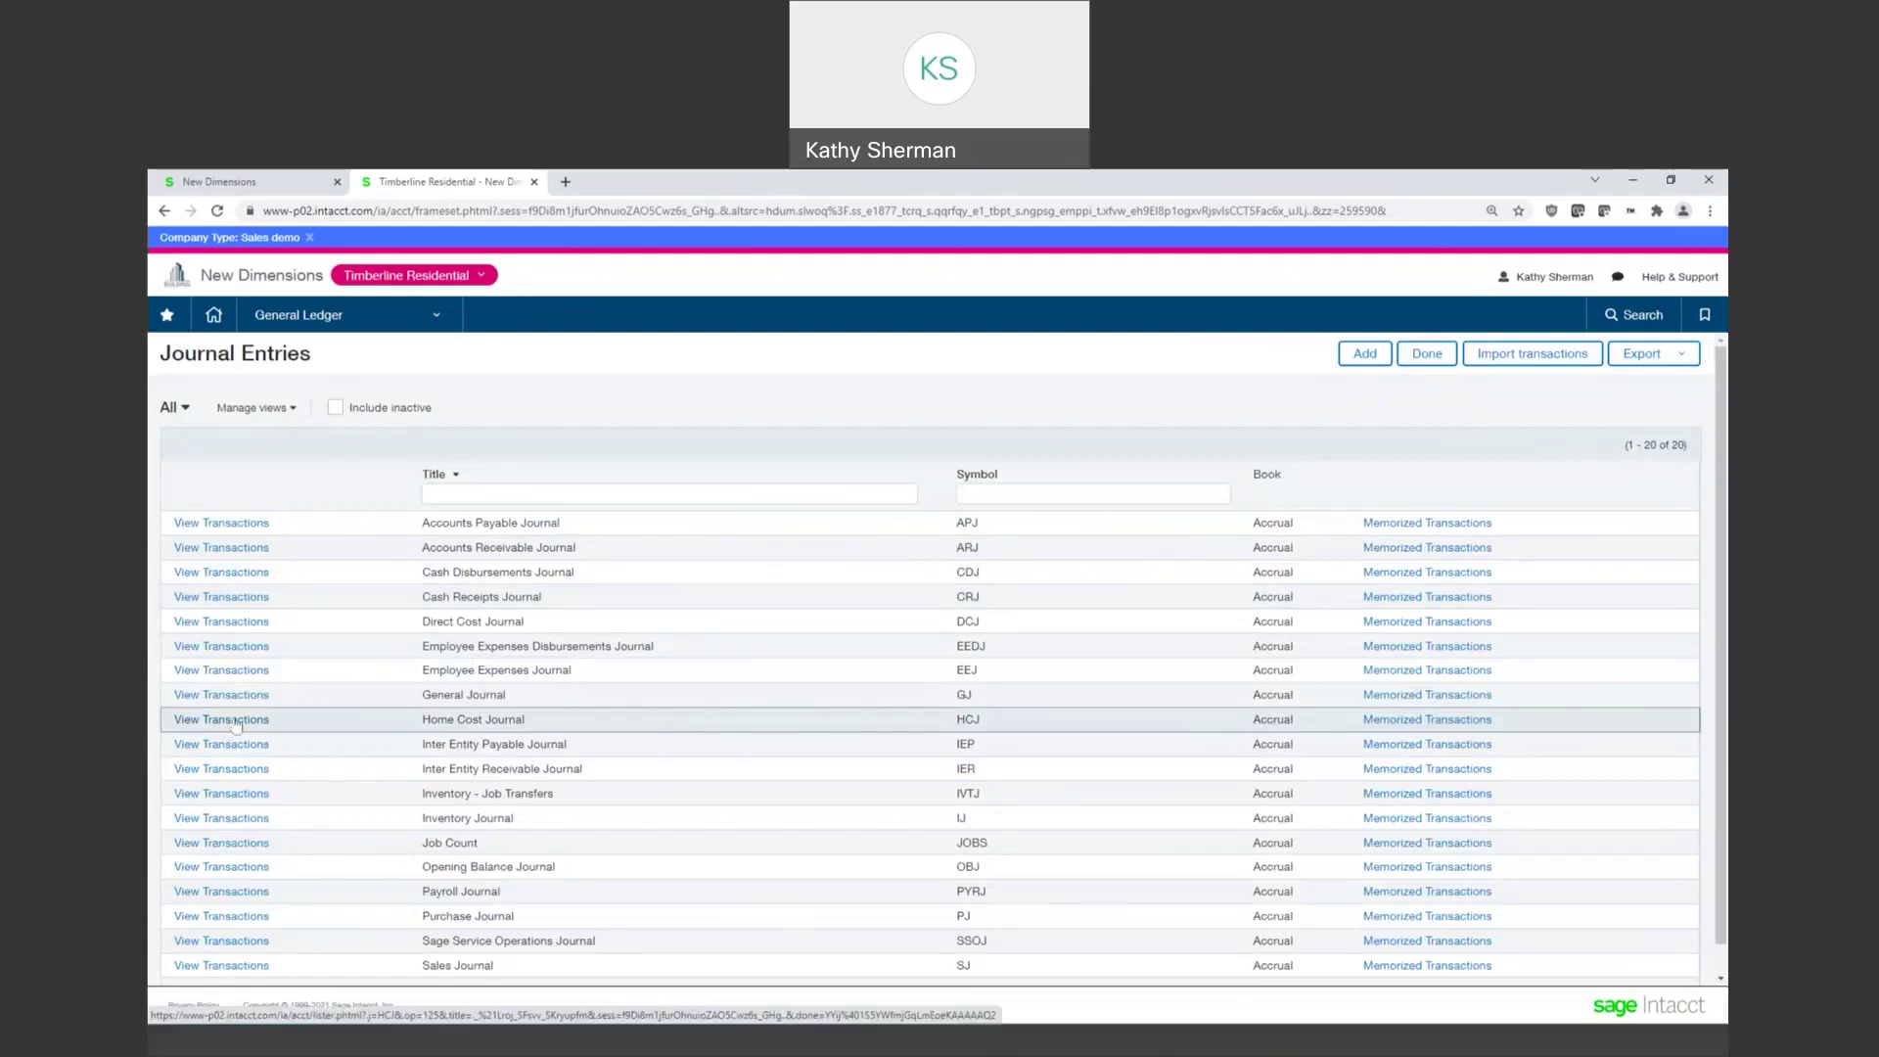
Open Home Cost Journal transaction 14 and check its 23 lines total 447,364.95
{"action": "left_click", "coordinate": [253, 718]}
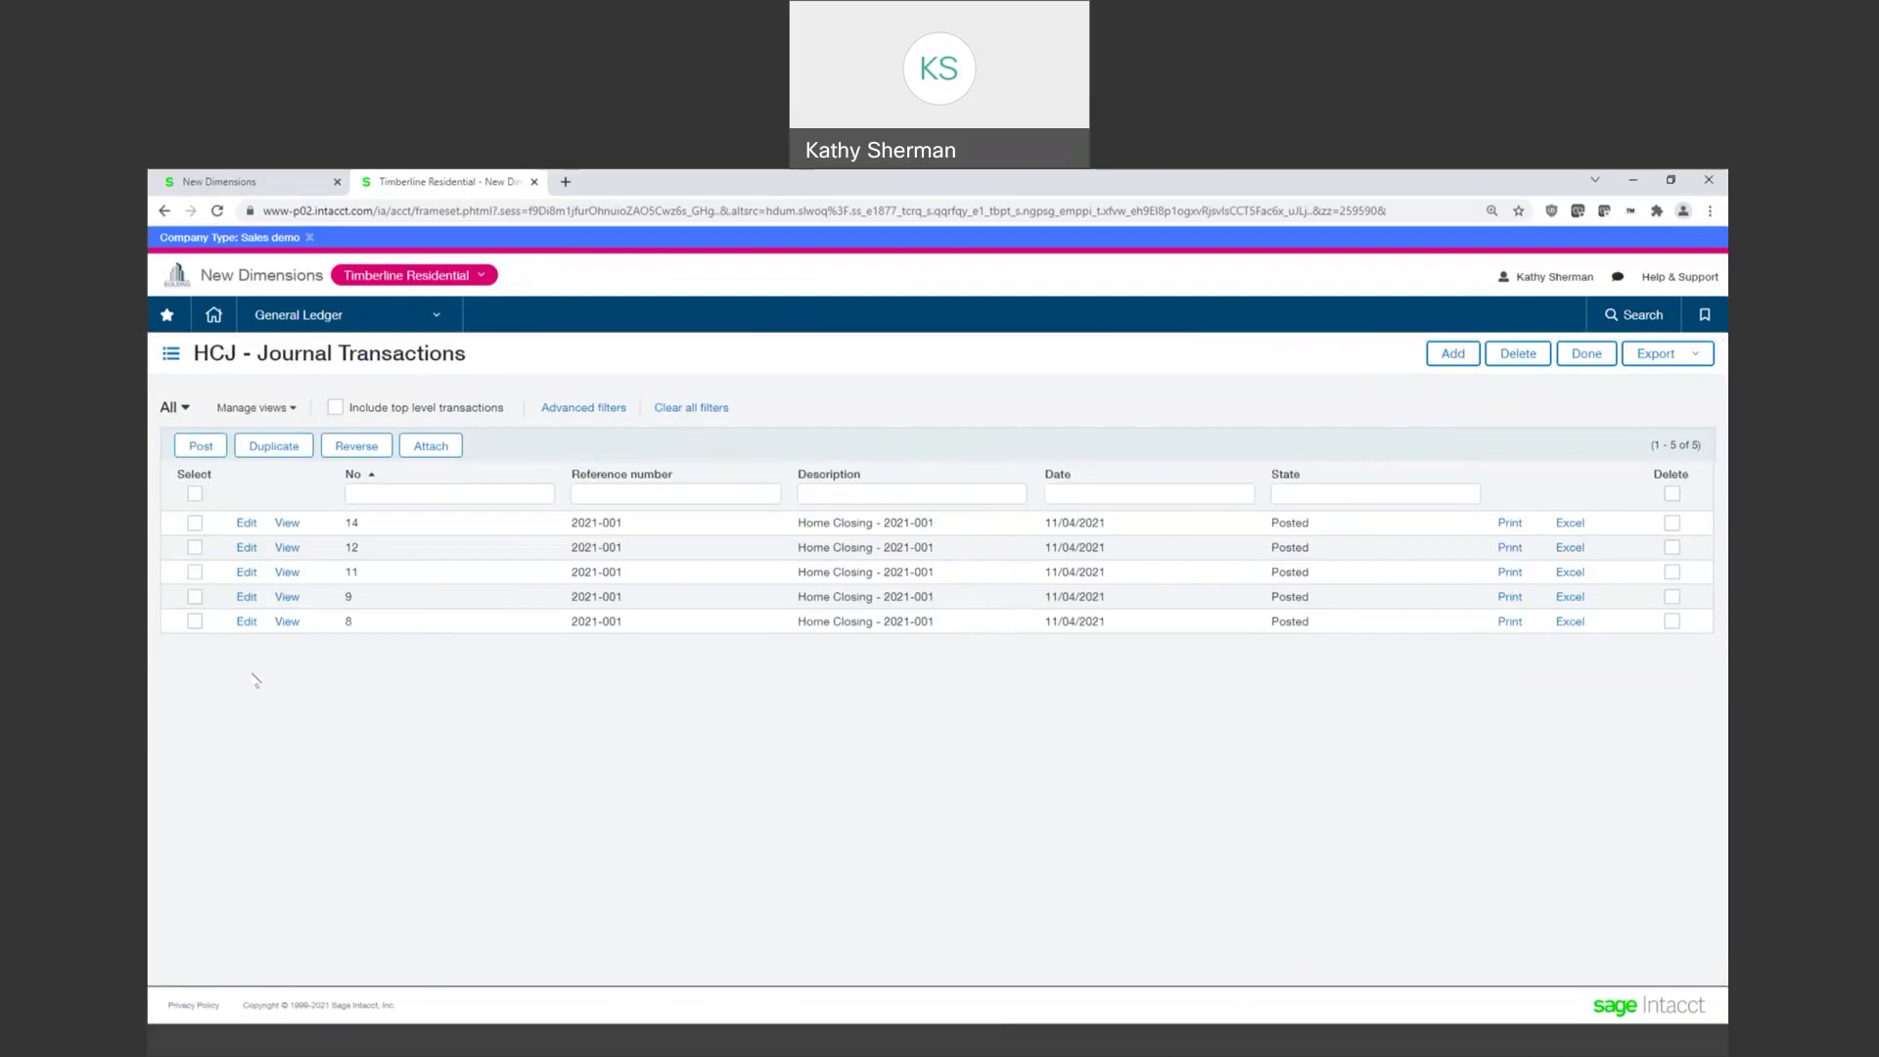
{"action": "left_click", "coordinate": [289, 528]}
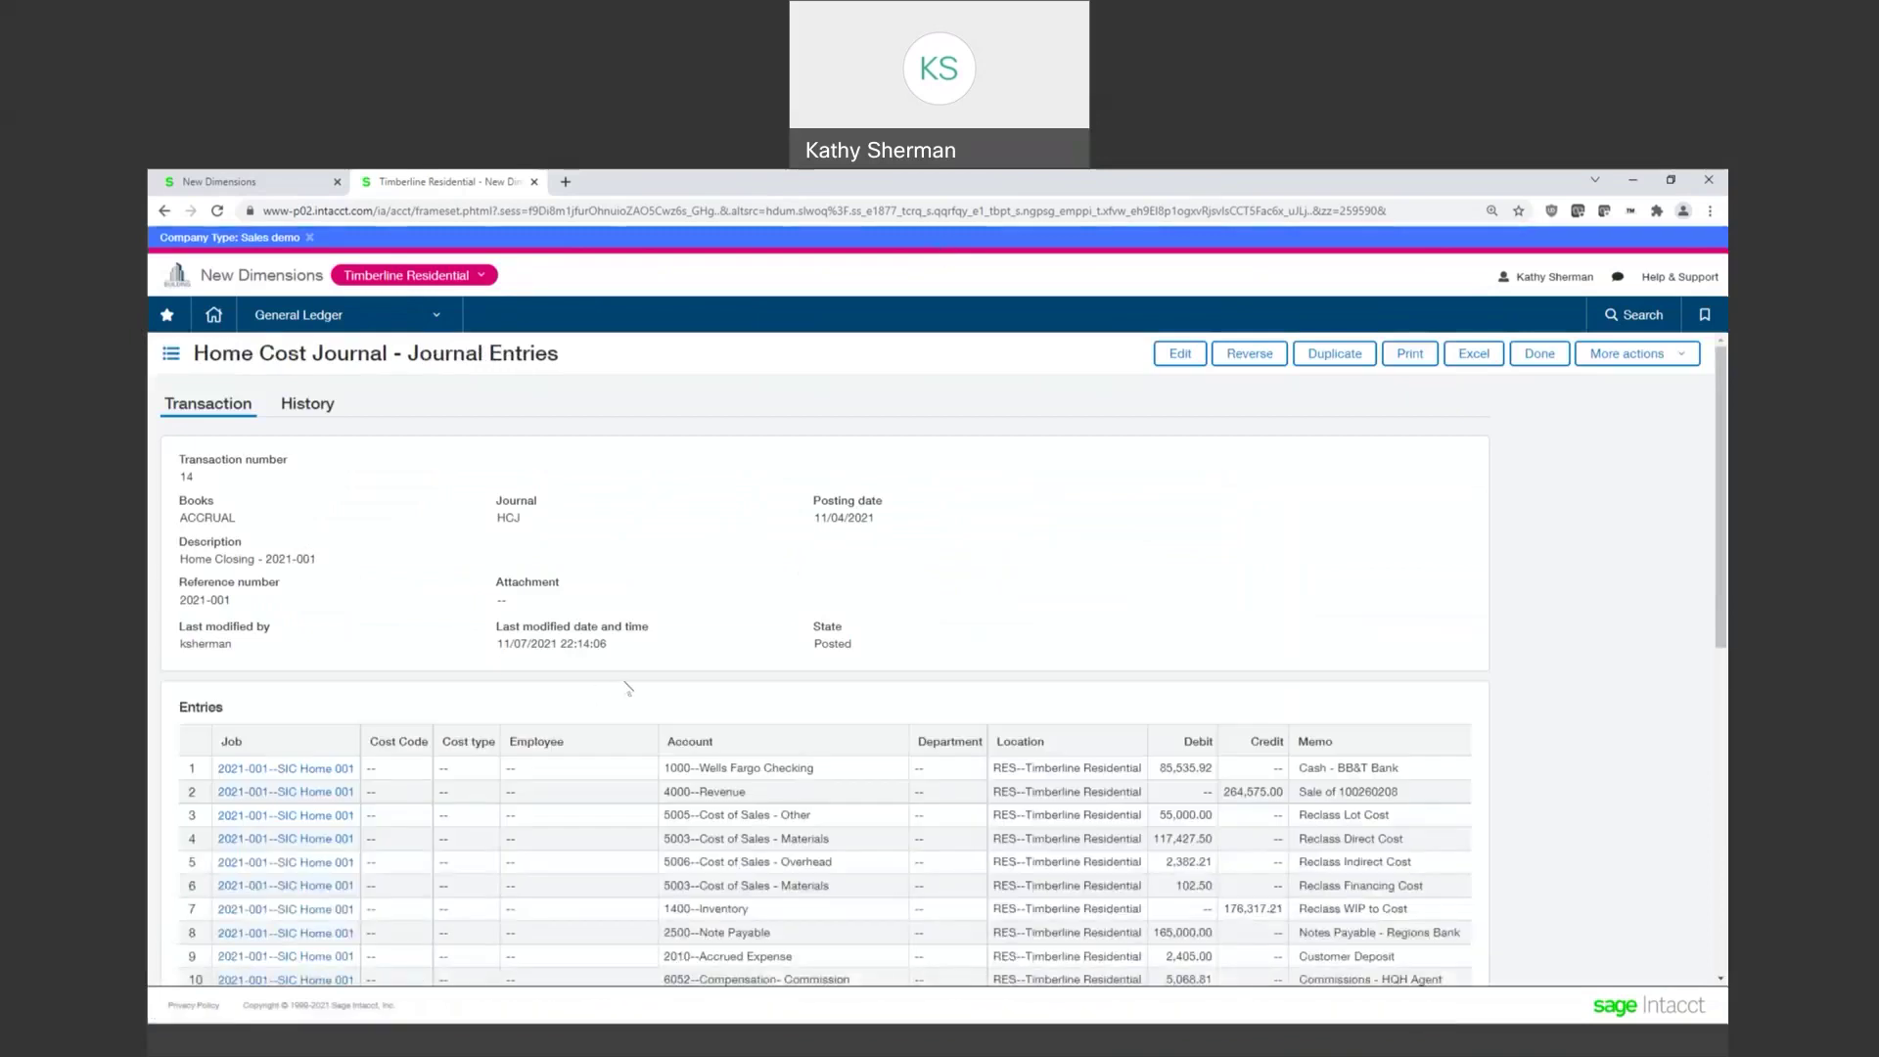
{"action": "scroll", "coordinate": [627, 687], "scroll_direction": "down", "scroll_amount": 1}
{"action": "scroll", "coordinate": [626, 687], "scroll_direction": "down", "scroll_amount": 2}
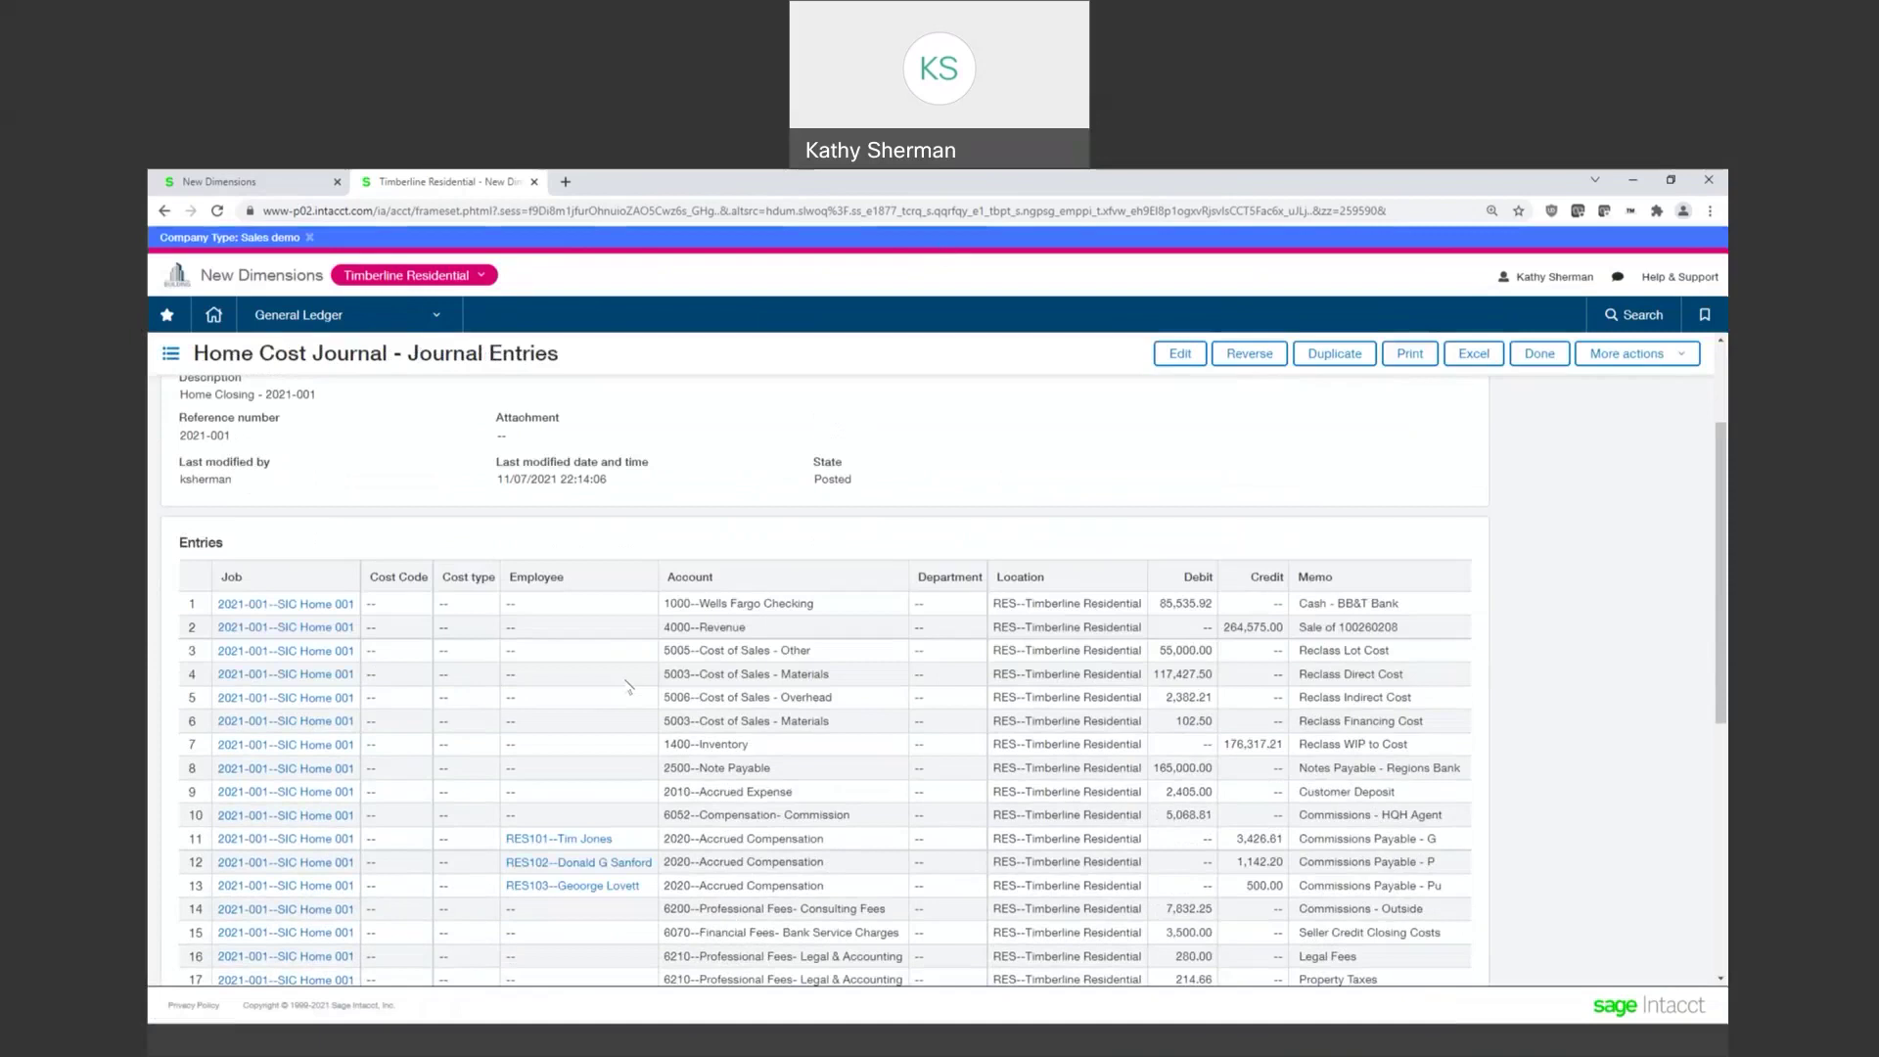
{"action": "scroll", "coordinate": [630, 687], "scroll_direction": "down", "scroll_amount": 1}
{"action": "scroll", "coordinate": [630, 687], "scroll_direction": "down", "scroll_amount": 3}
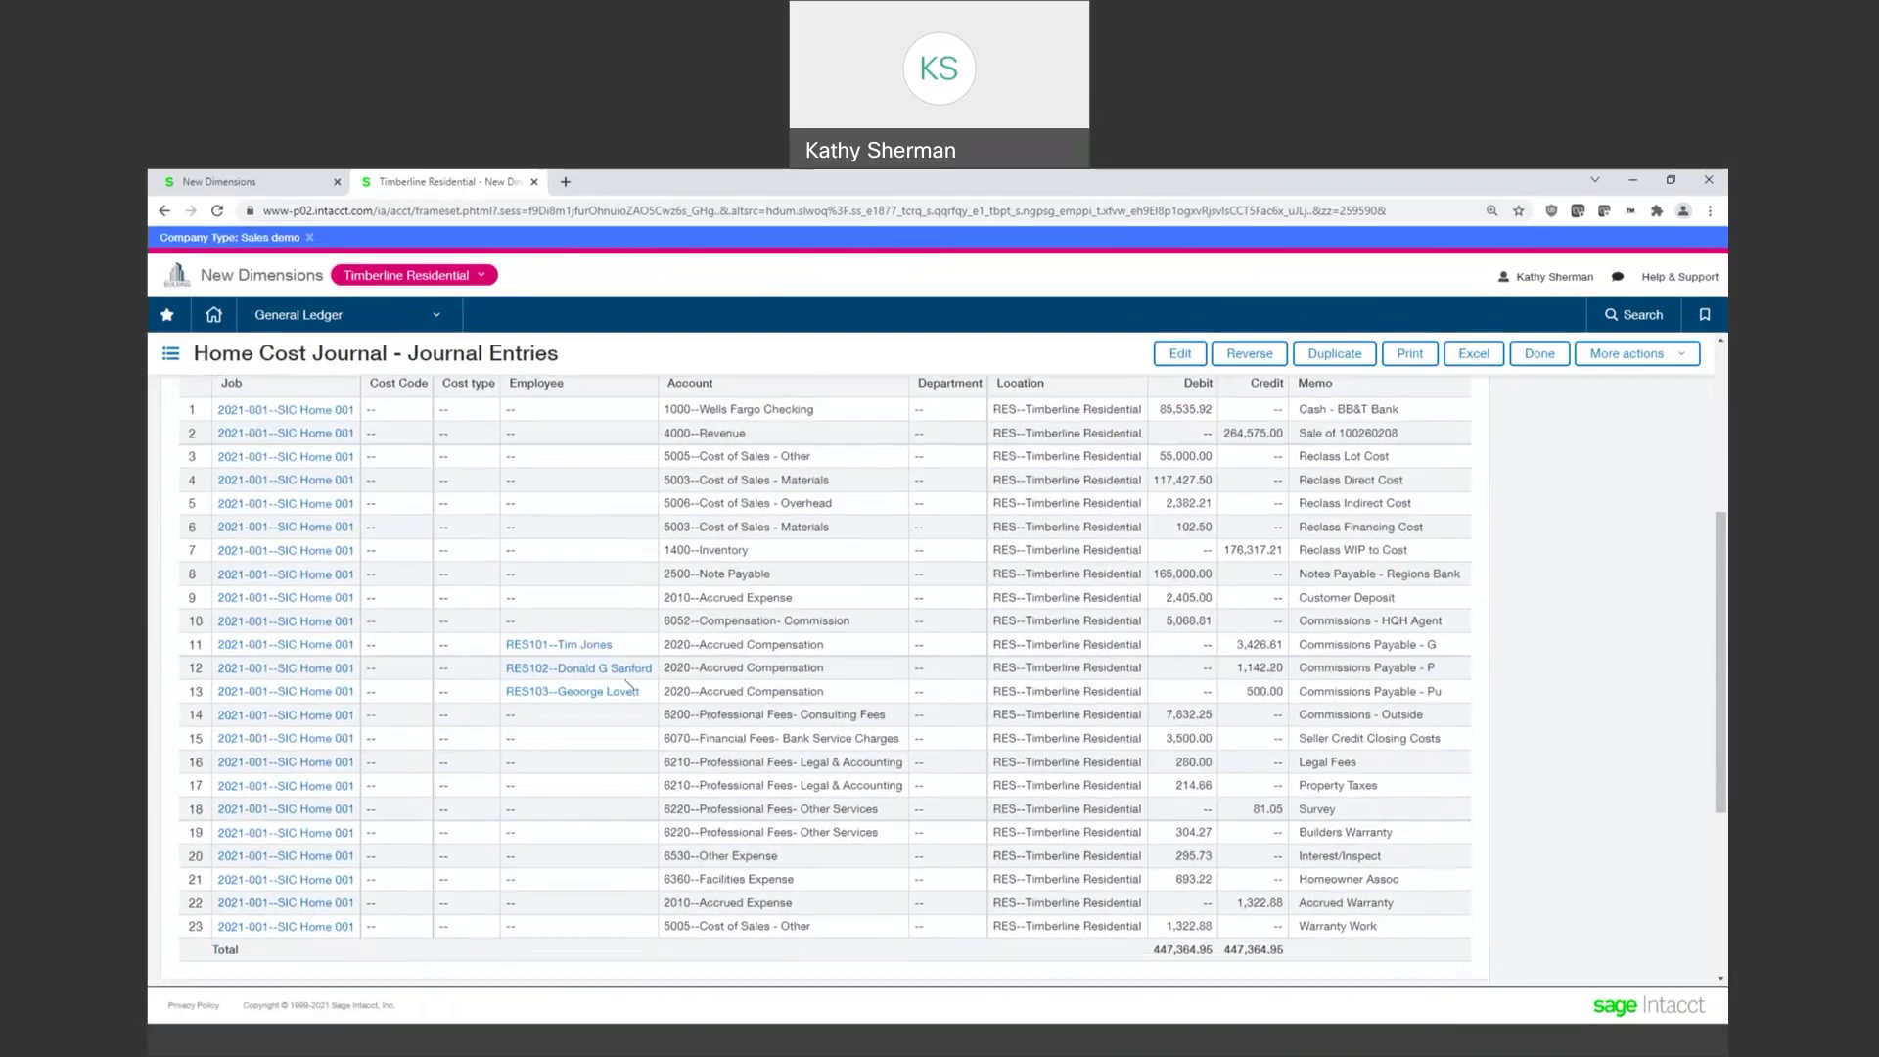
{"action": "scroll", "coordinate": [675, 719], "scroll_direction": "up", "scroll_amount": 2}
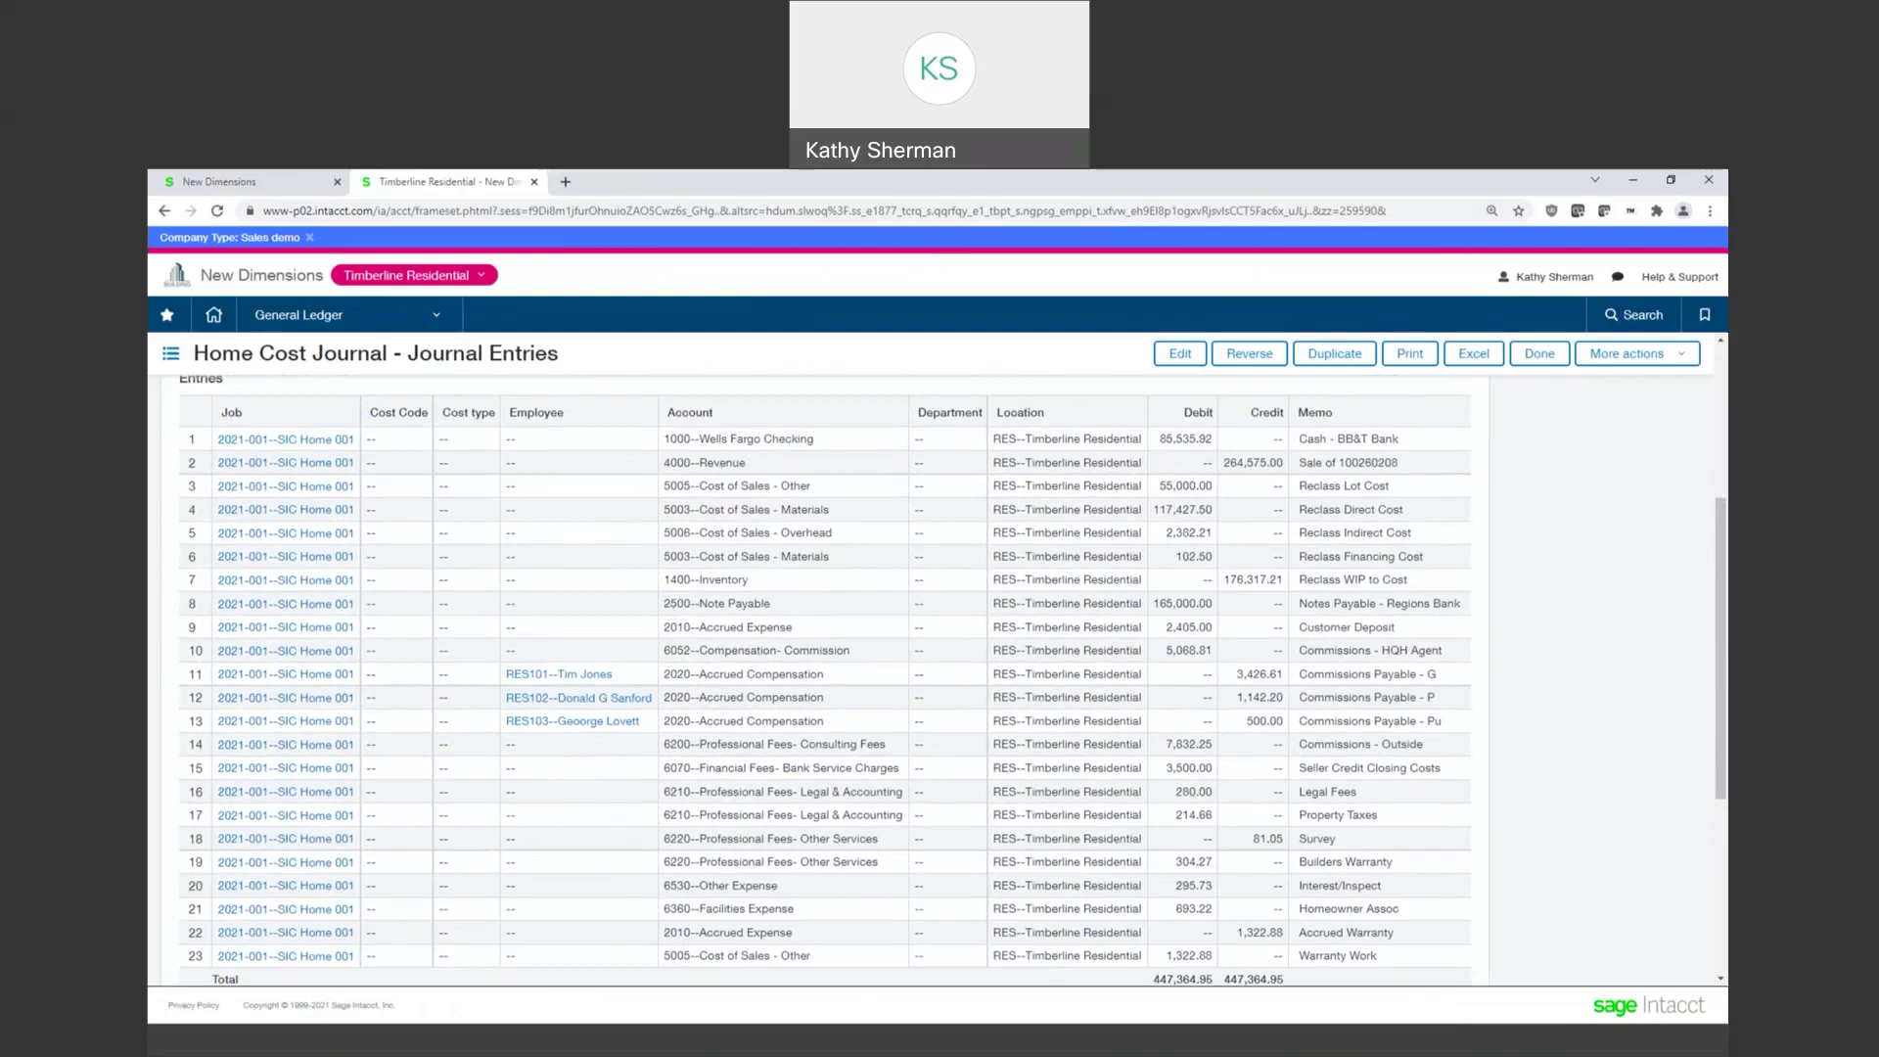
{"action": "scroll", "coordinate": [771, 614], "scroll_direction": "up", "scroll_amount": 4}
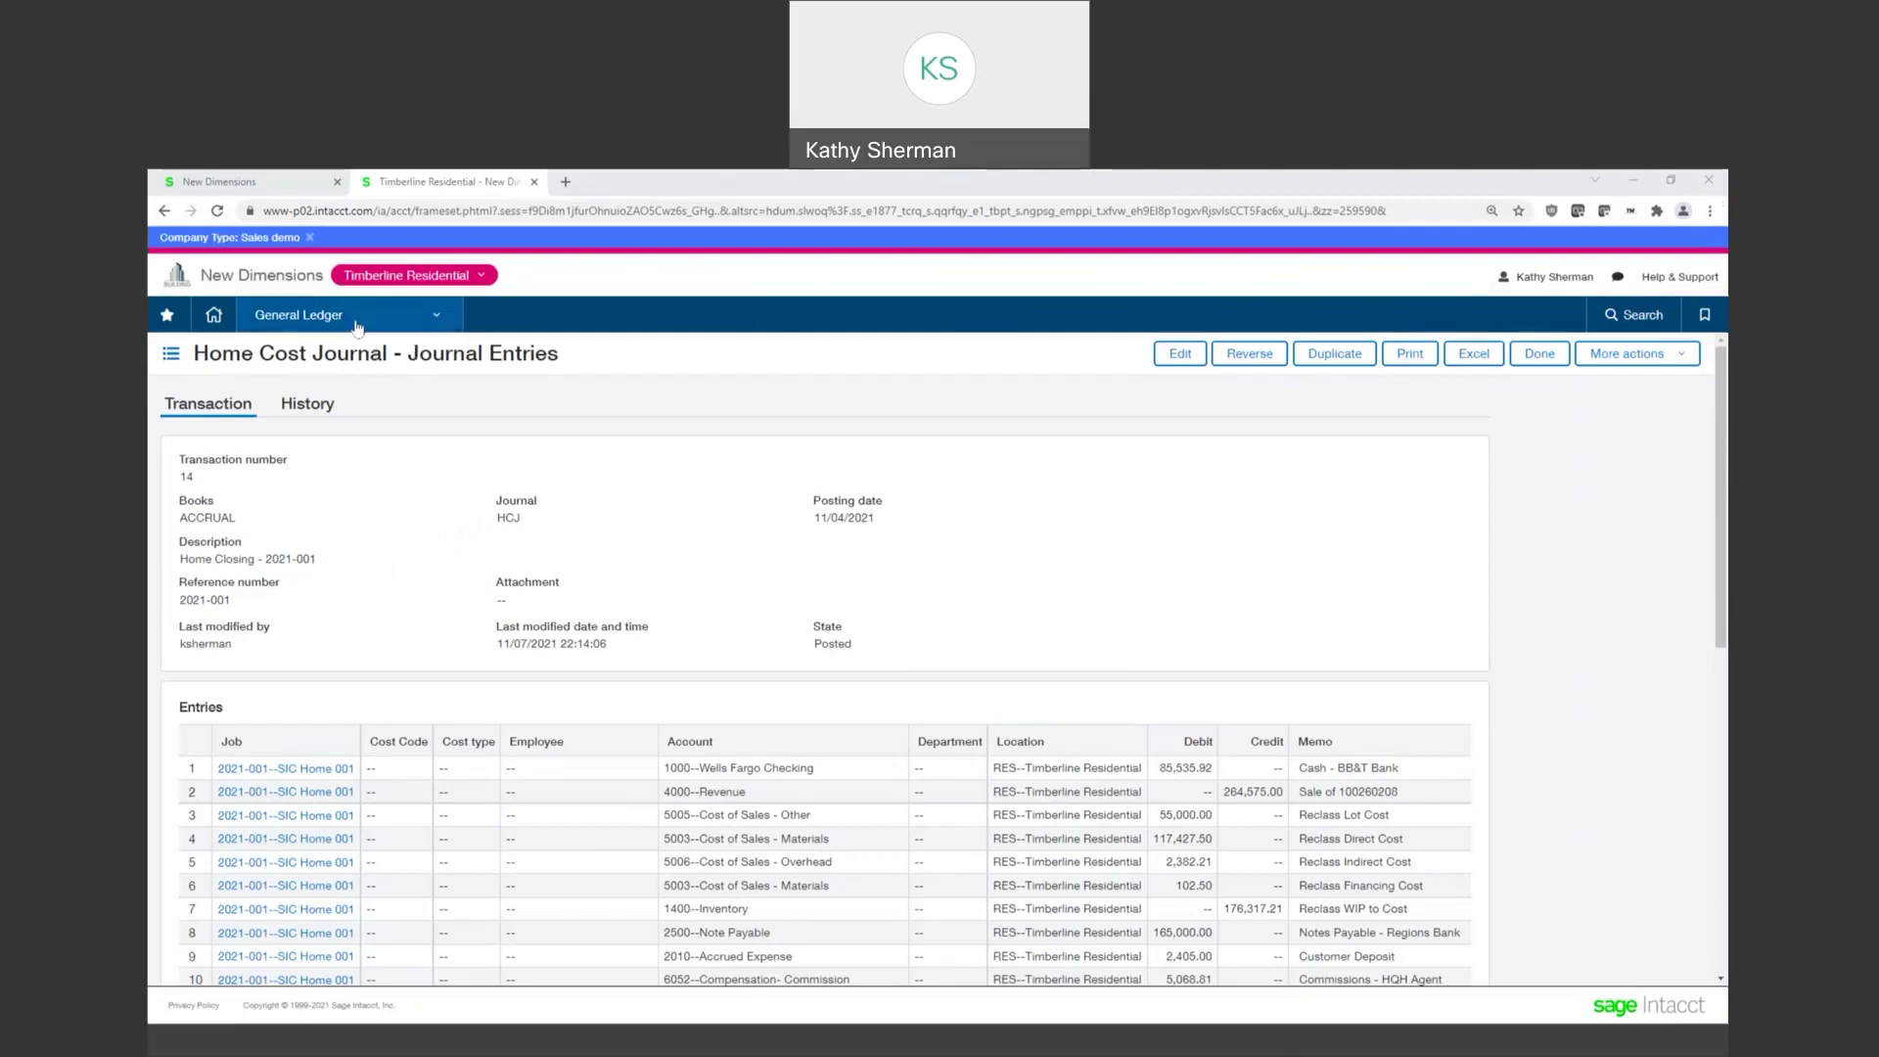
Go back to the Timberline Residential home dashboard
{"action": "left_click", "coordinate": [208, 314]}
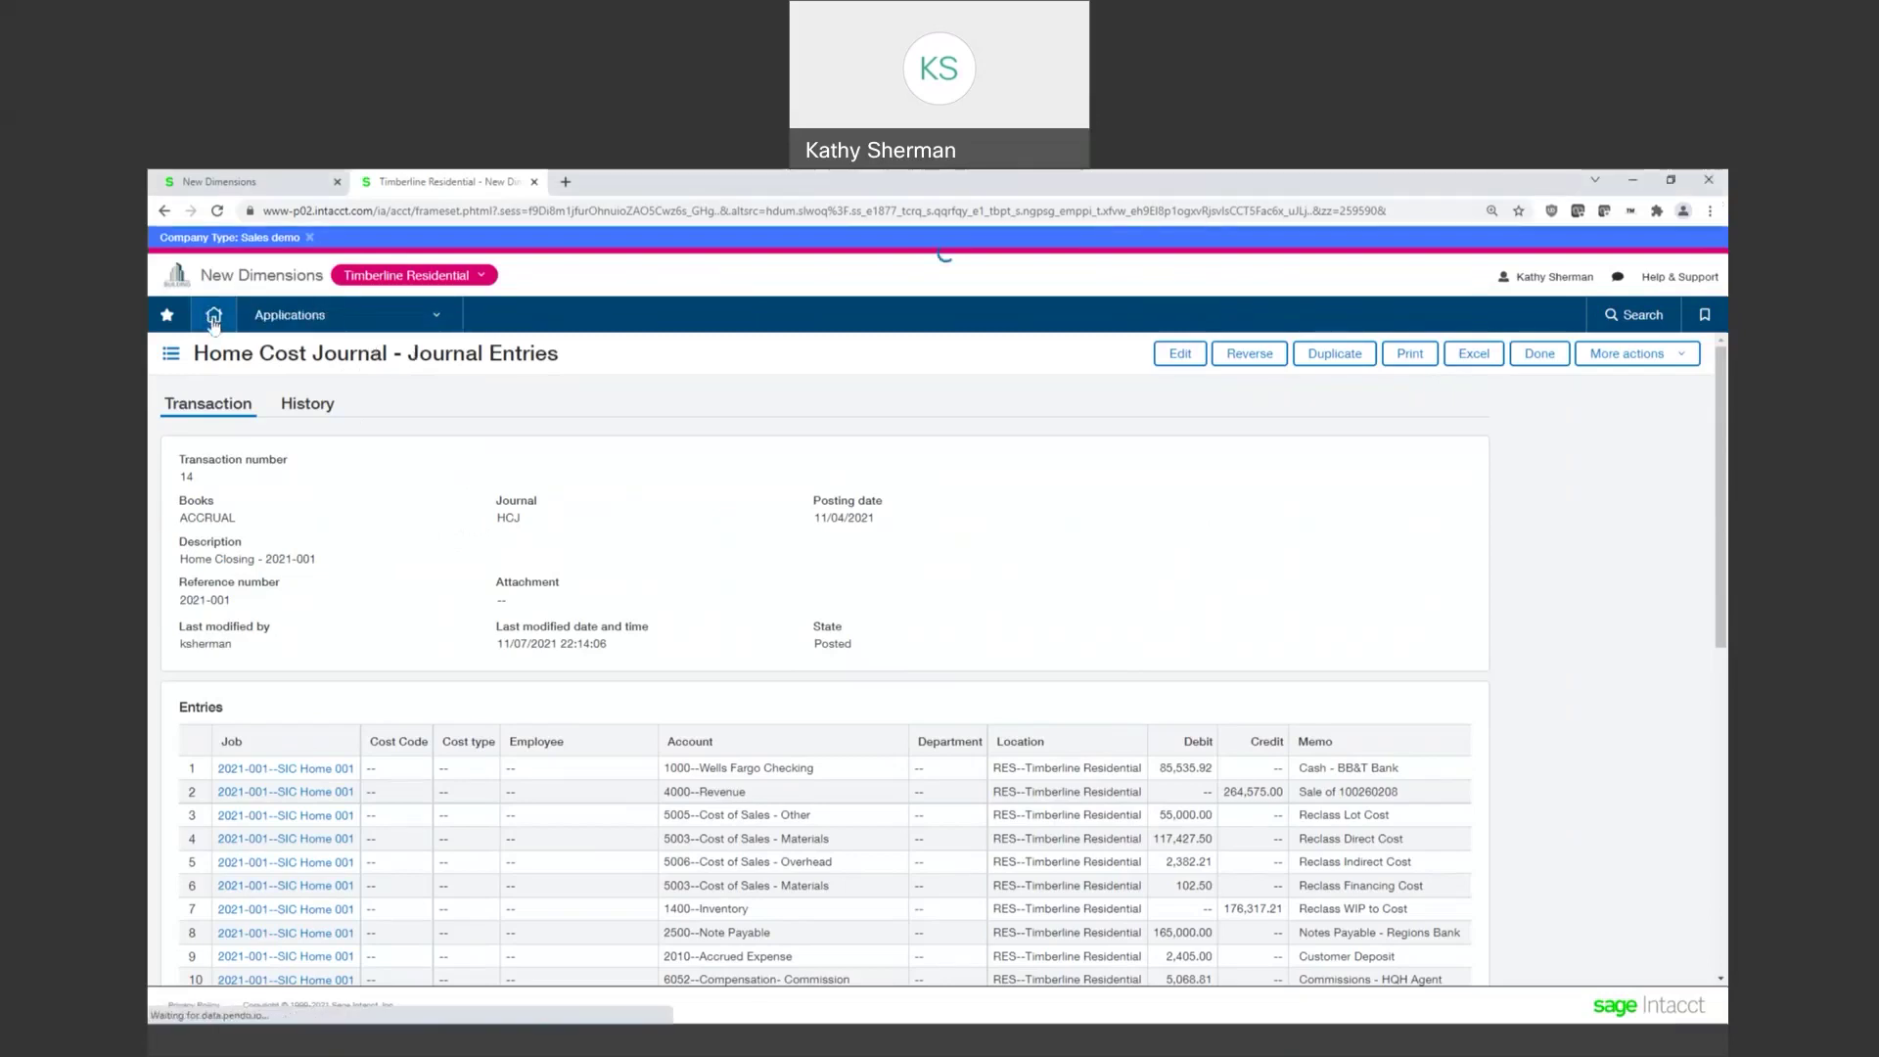